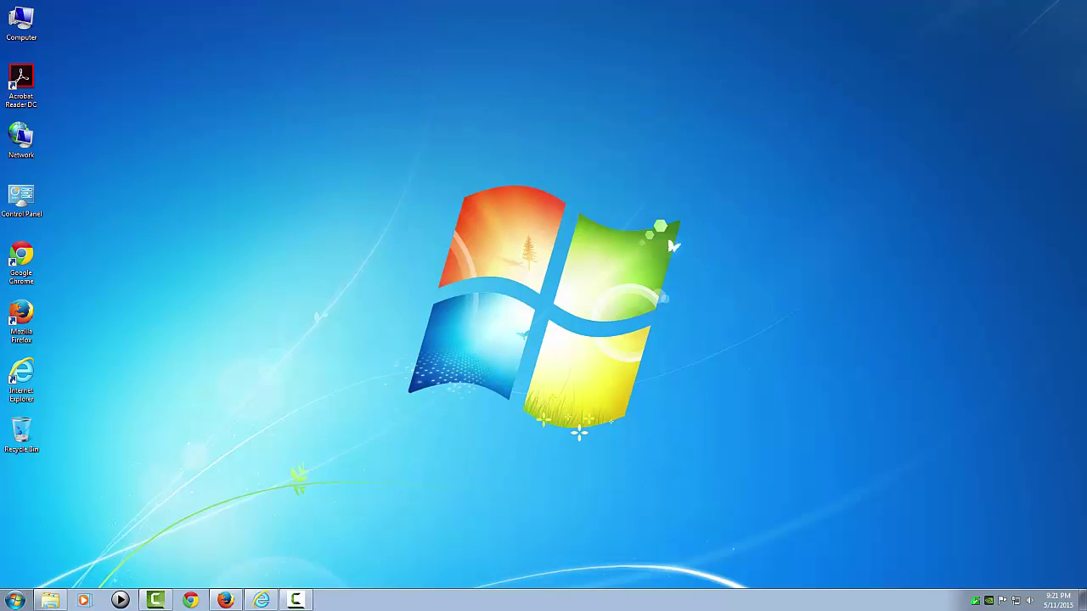
Save tweaking.com_simple_system_tweaker_portable.zip from the Portable Direct Download link to the Desktop
click(259, 601)
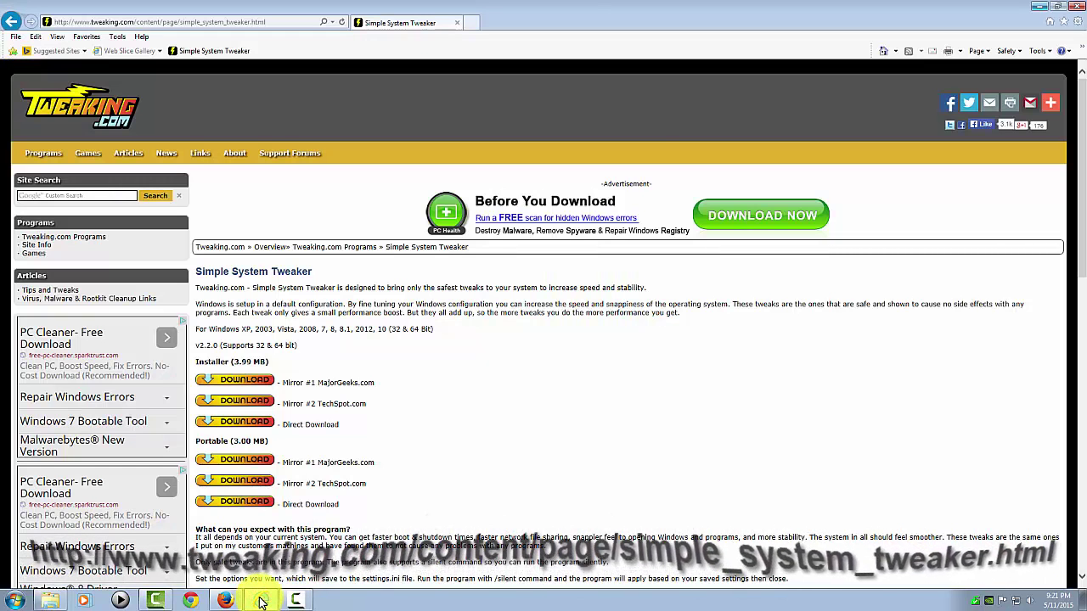
click(283, 21)
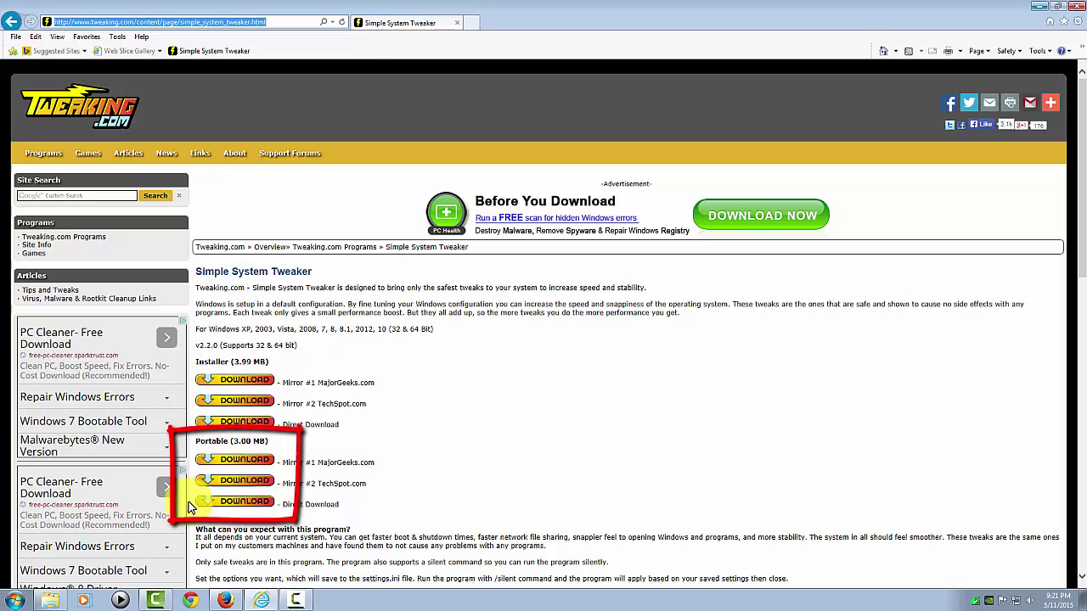
click(255, 505)
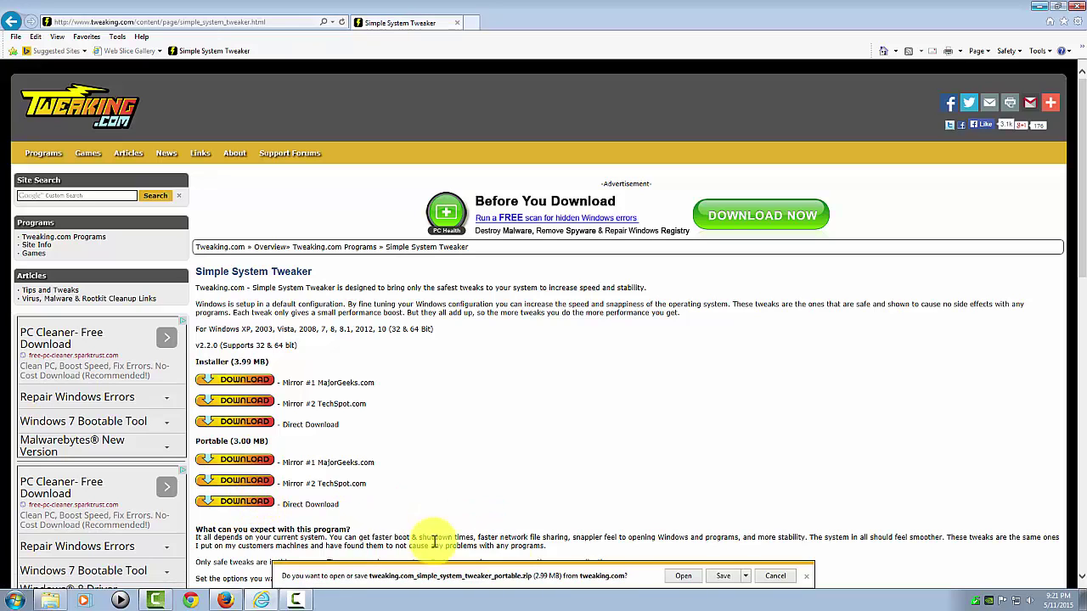
click(747, 576)
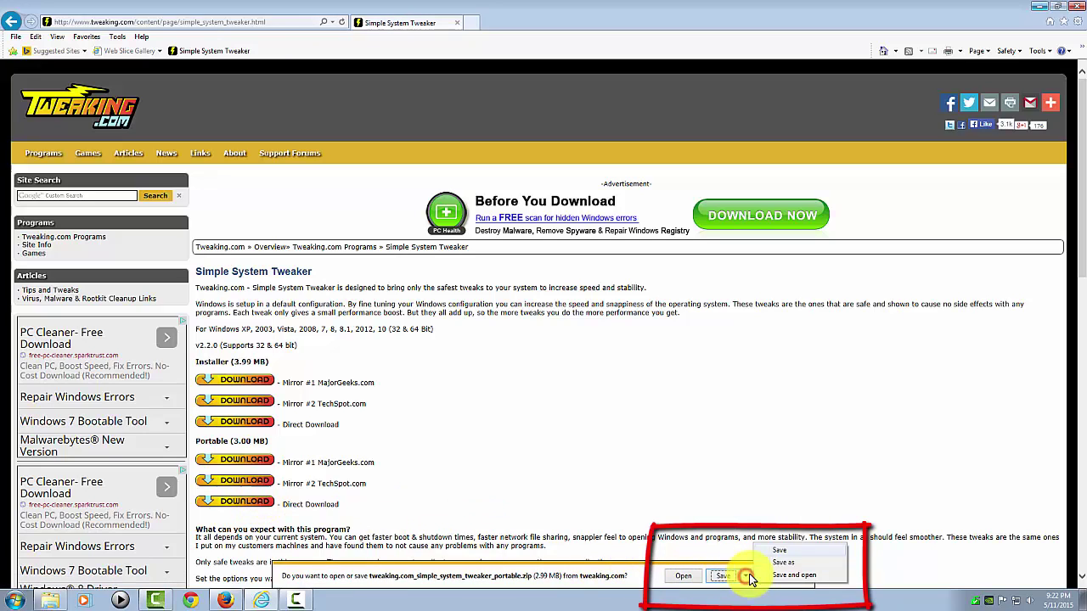
click(769, 564)
click(779, 562)
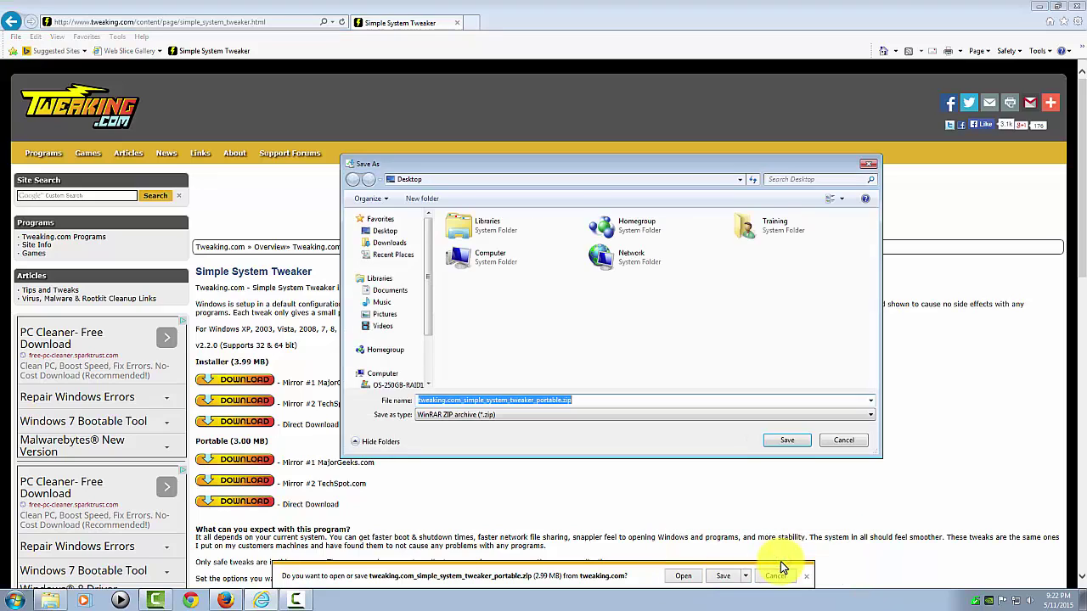
click(779, 439)
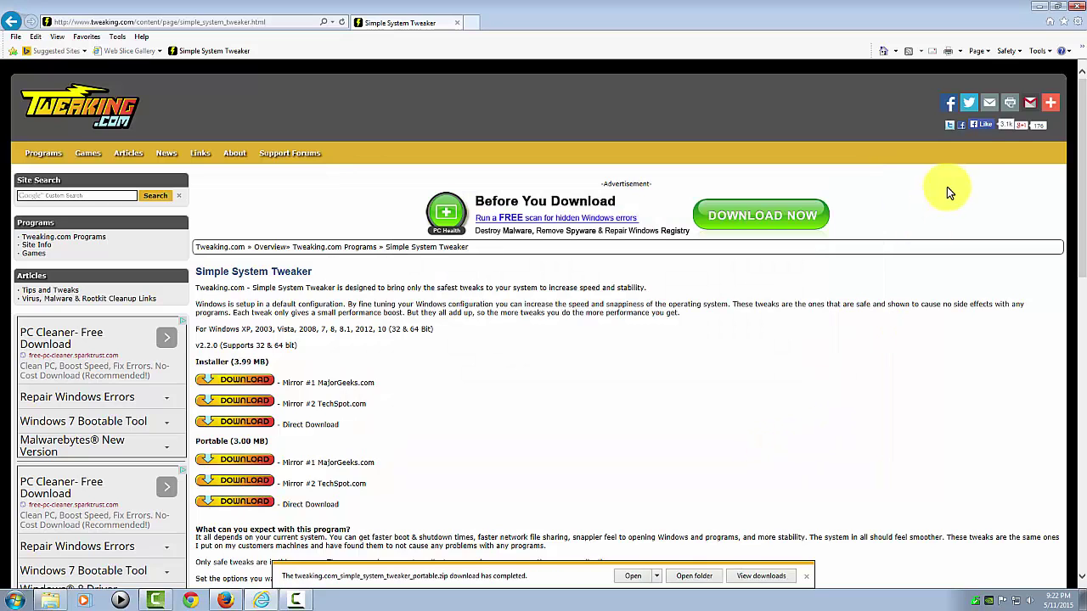
Extract the portable zip with Extract Here, then select Simple_System_Tweaker.exe in the new folder
click(1040, 7)
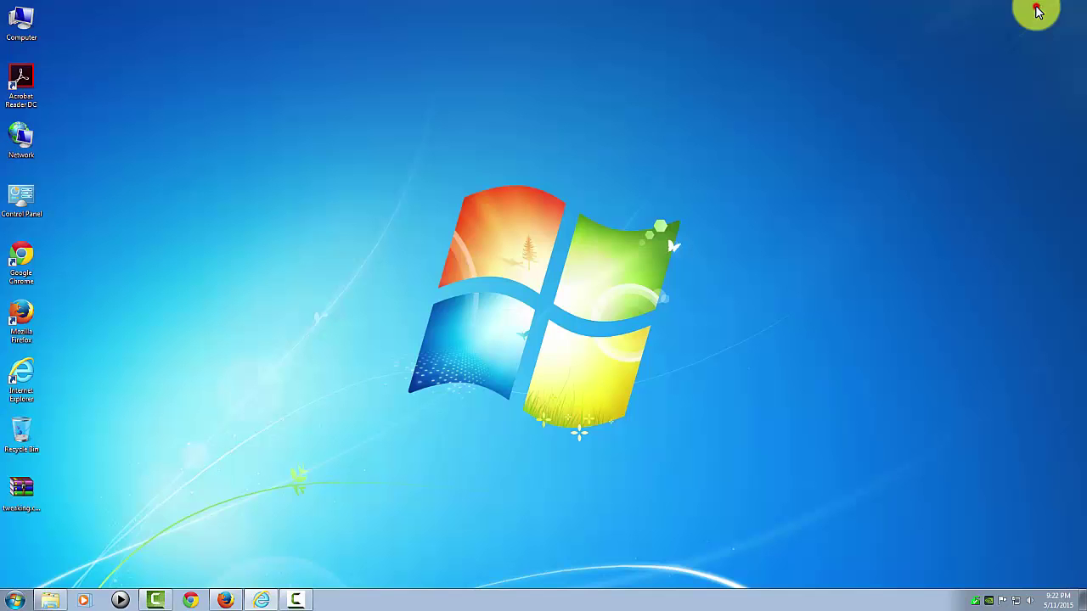
click(13, 508)
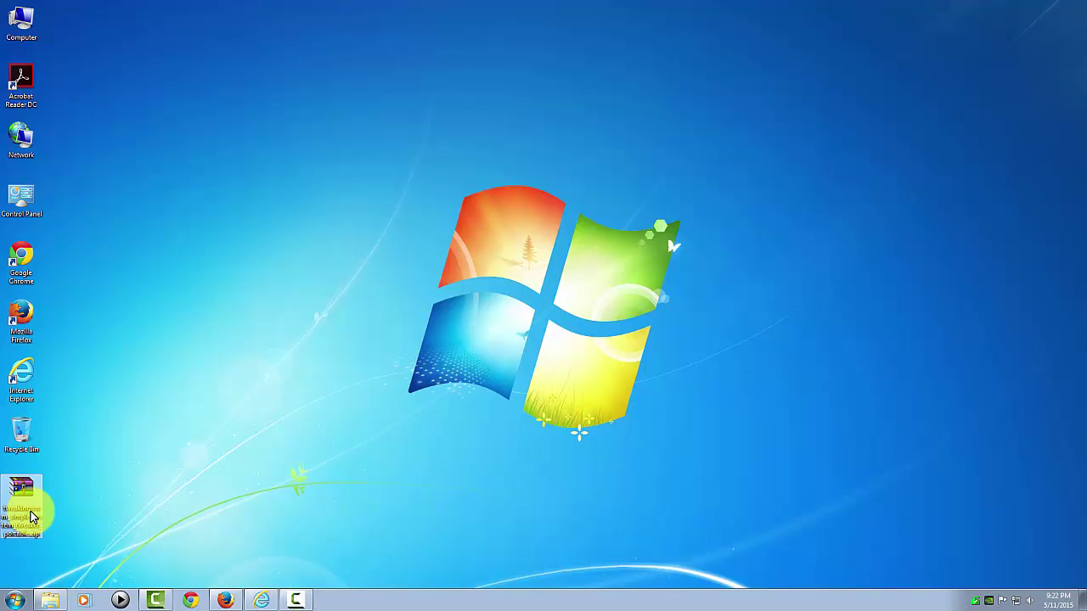
right_click(26, 509)
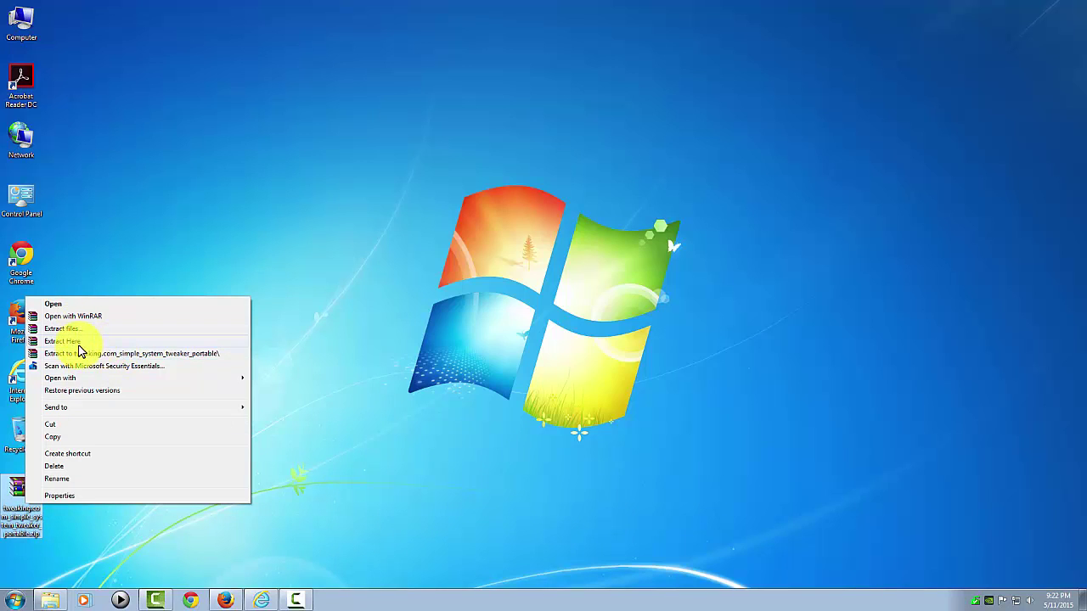
click(171, 353)
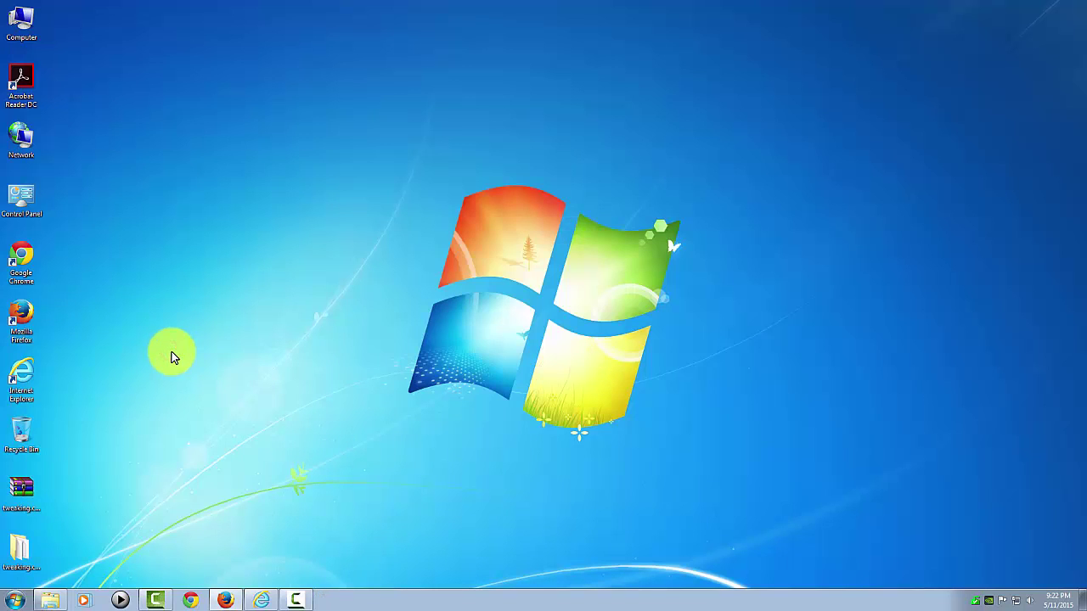
double_click(20, 550)
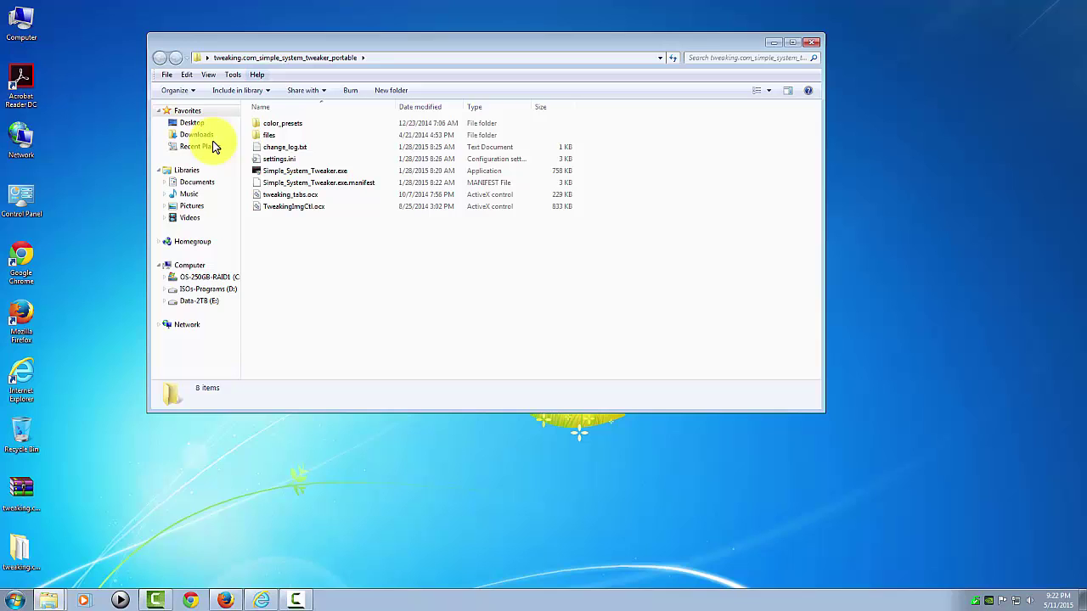
click(329, 175)
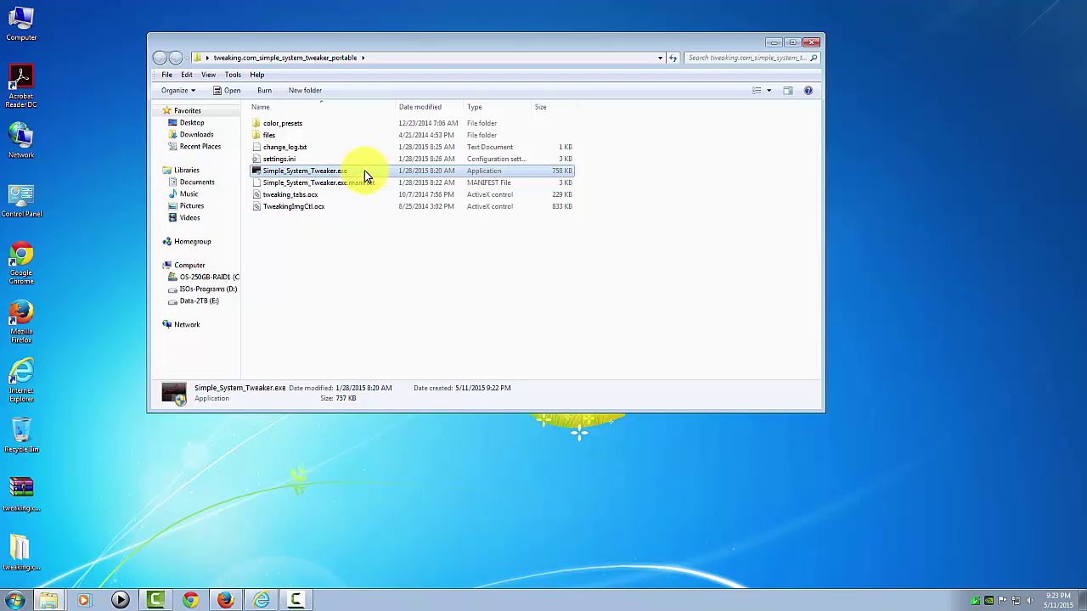
Launch Simple_System_Tweaker.exe, close the folder window, and move the tweaker window up-left
double_click(365, 174)
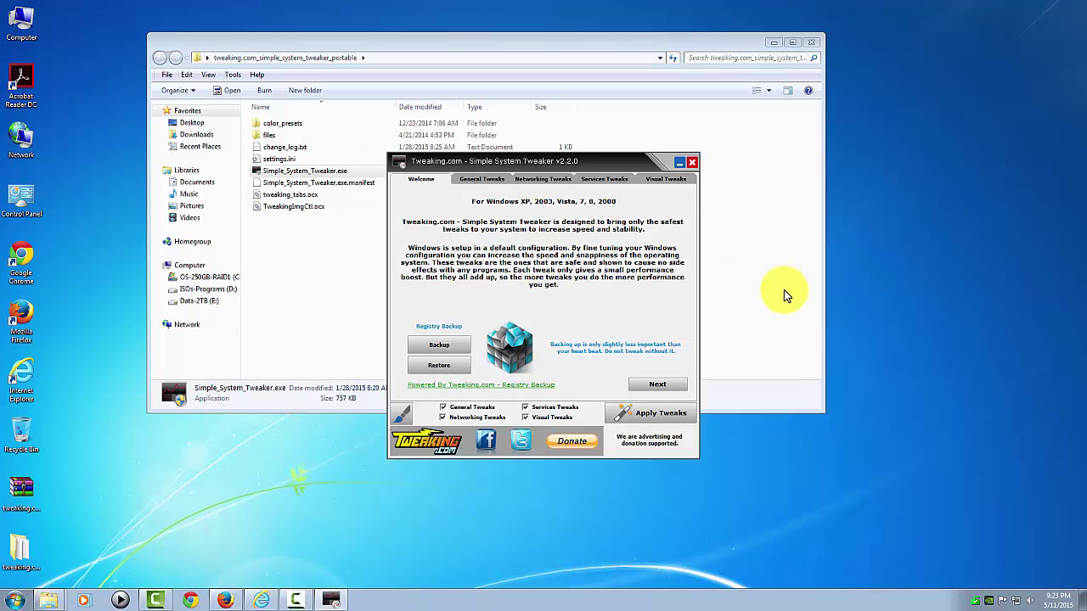
click(811, 43)
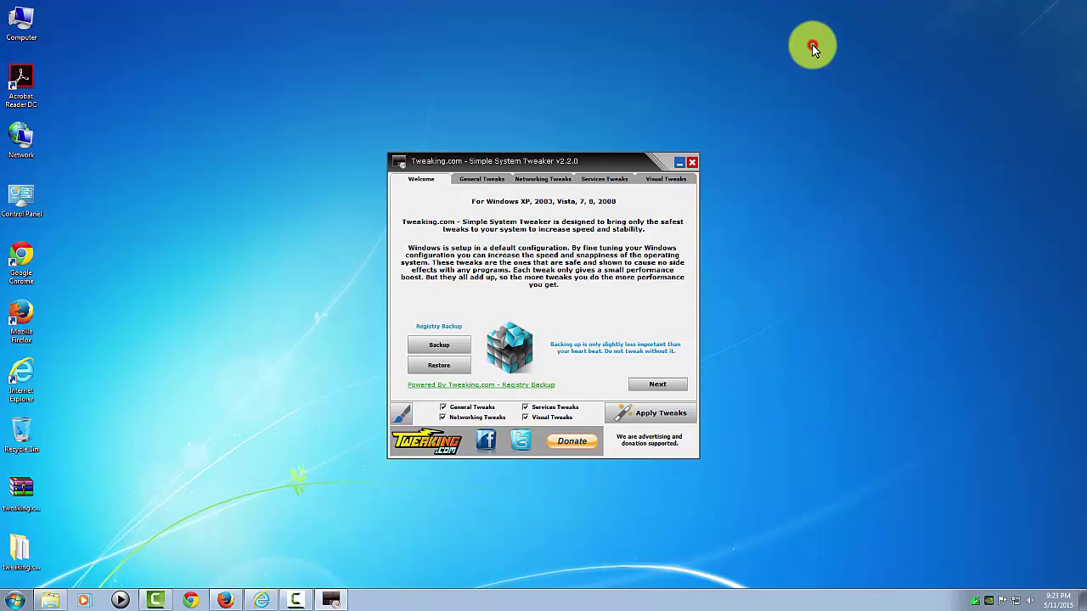
drag(643, 162, 588, 120)
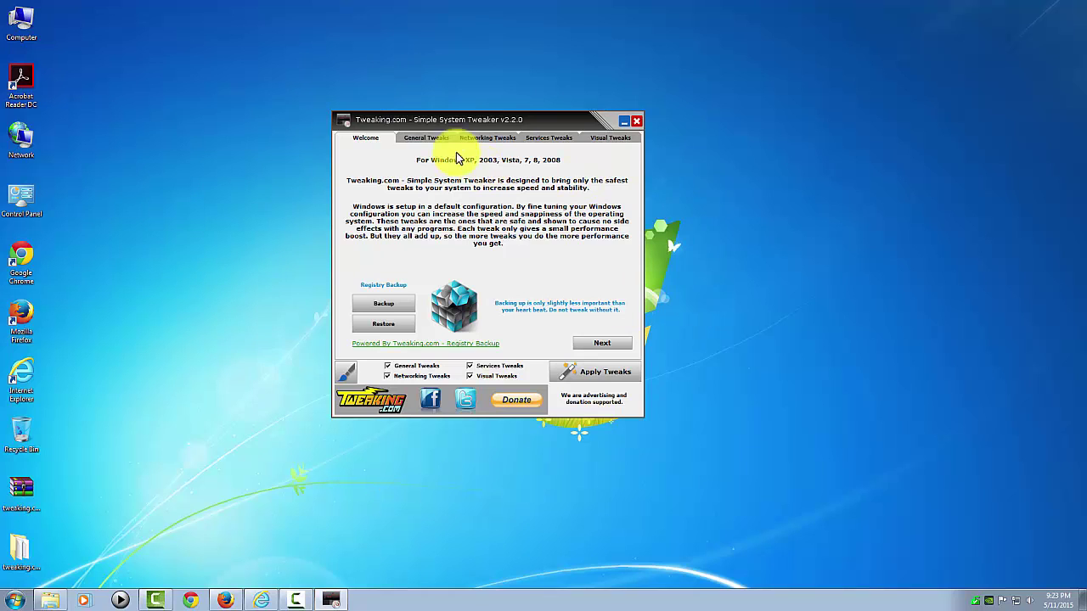
Browse the General, Networking, Services and Visual tweak lists, then return to Welcome
click(429, 138)
click(485, 137)
click(540, 138)
click(605, 138)
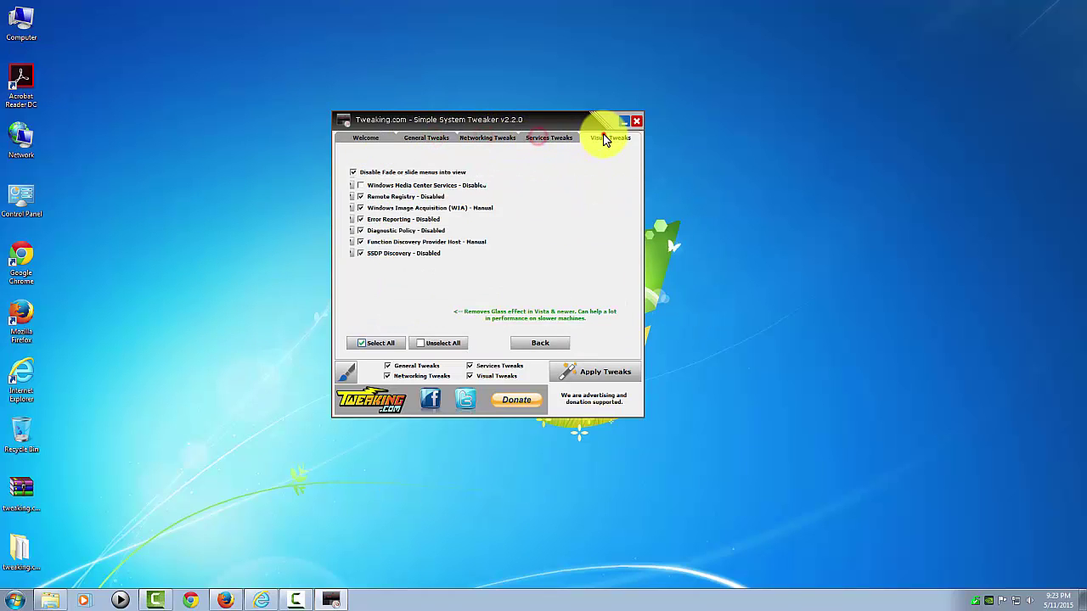
click(442, 140)
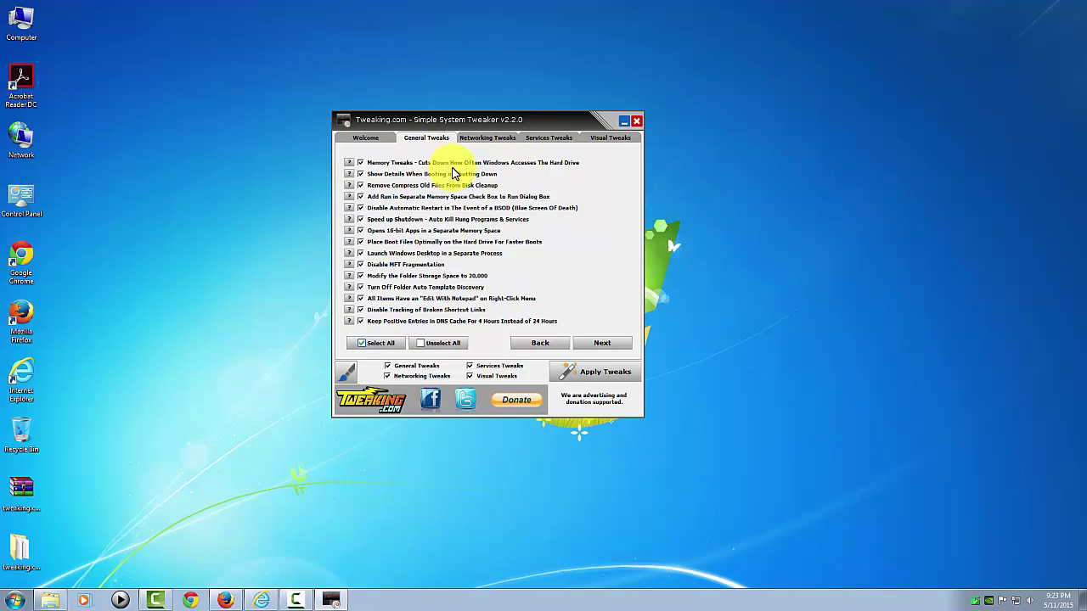
click(365, 139)
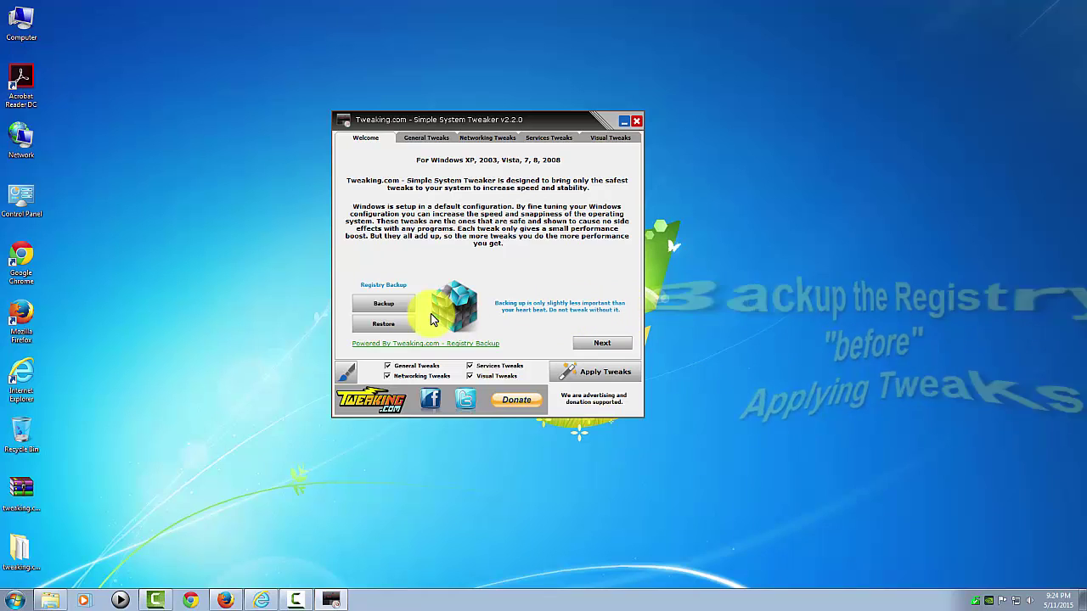
Start the registry backup and allow both security warnings so the backup tool runs
click(381, 304)
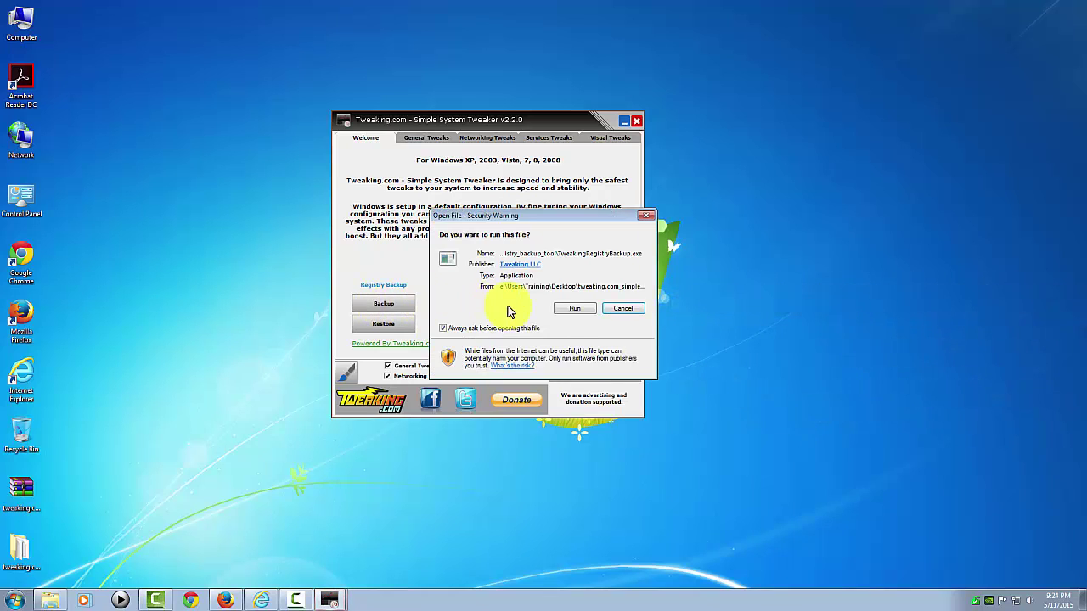
click(566, 311)
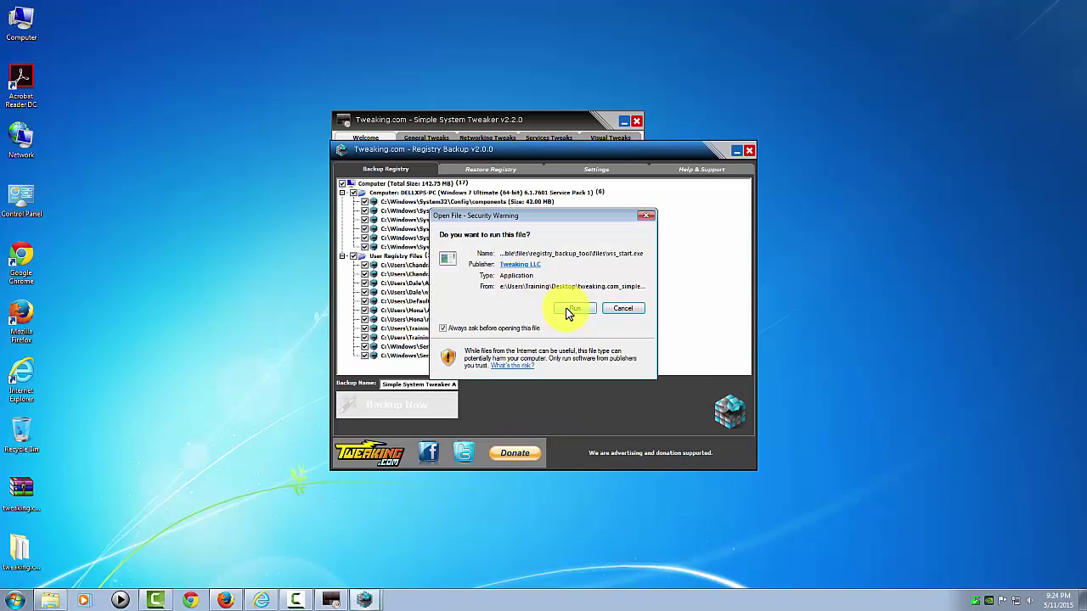
click(571, 310)
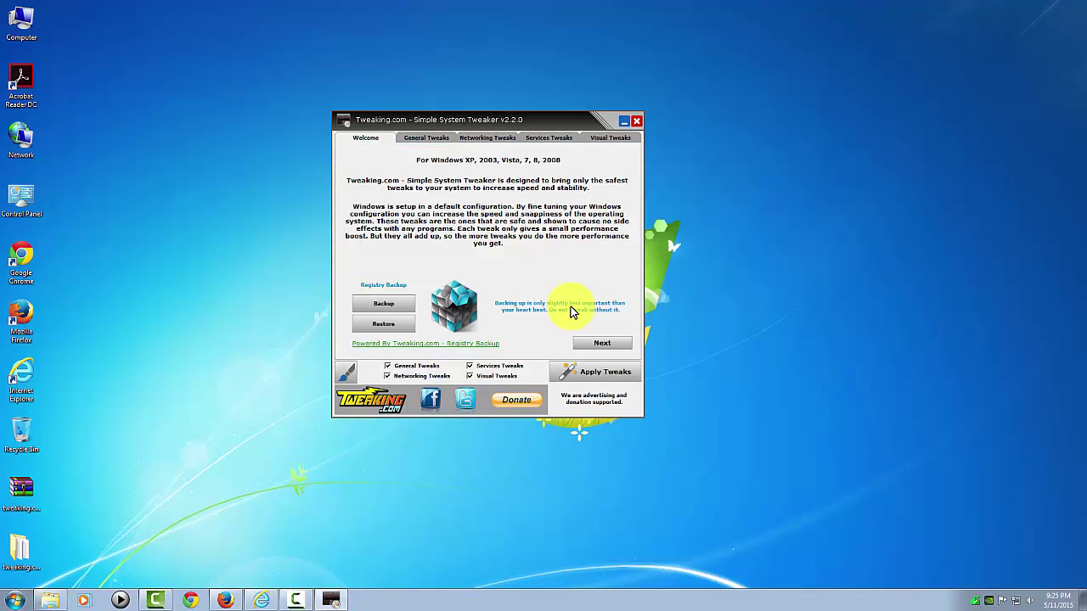
Read the Memory Tweaks, boot details and Remove Compress Old Files explanations, then view Networking Tweaks
click(428, 139)
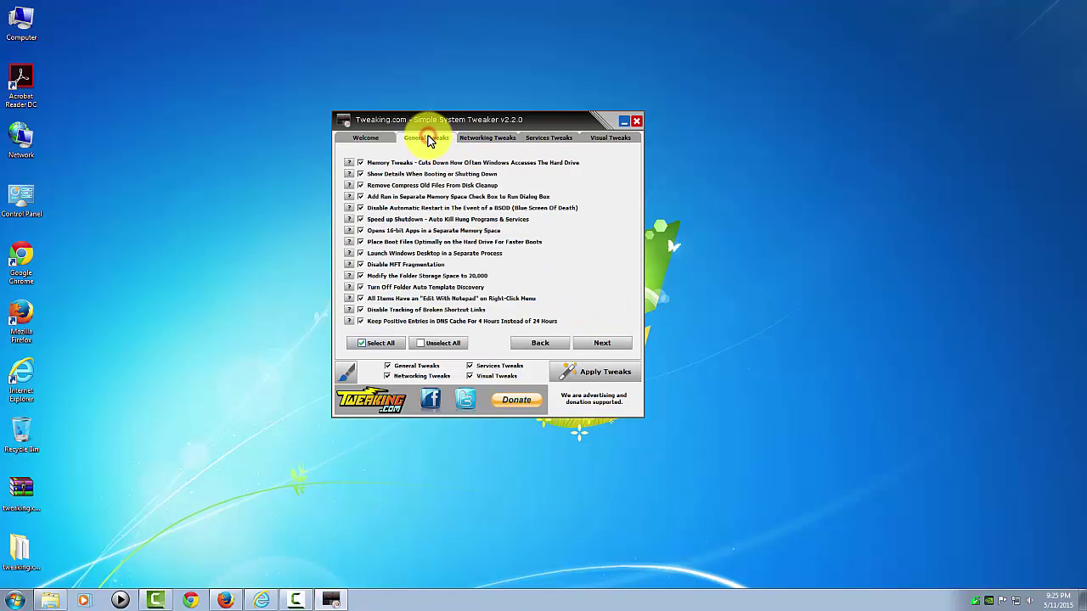
click(348, 163)
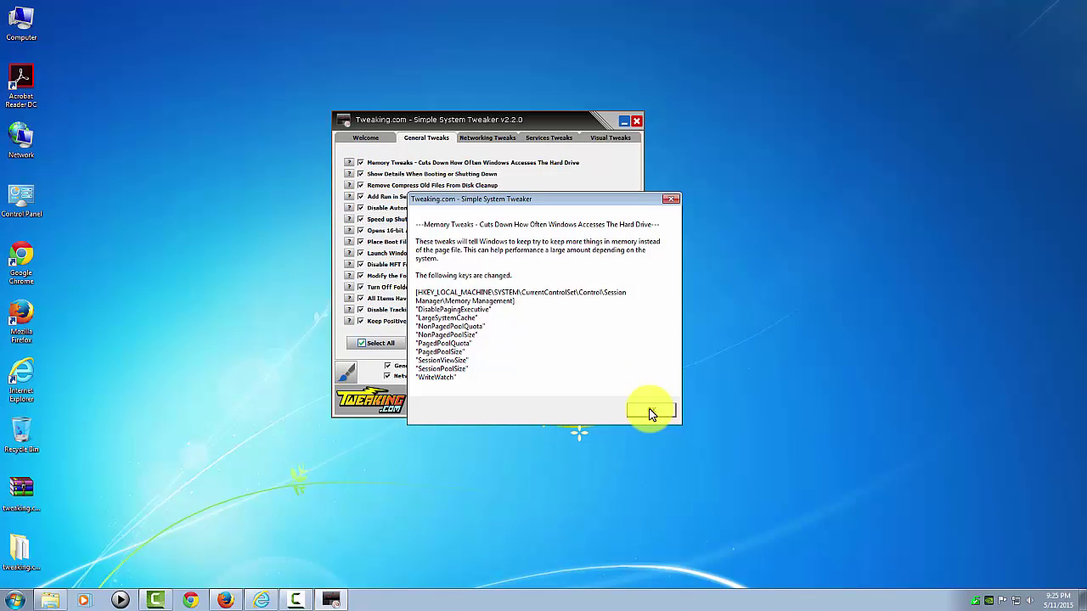
click(650, 411)
click(348, 174)
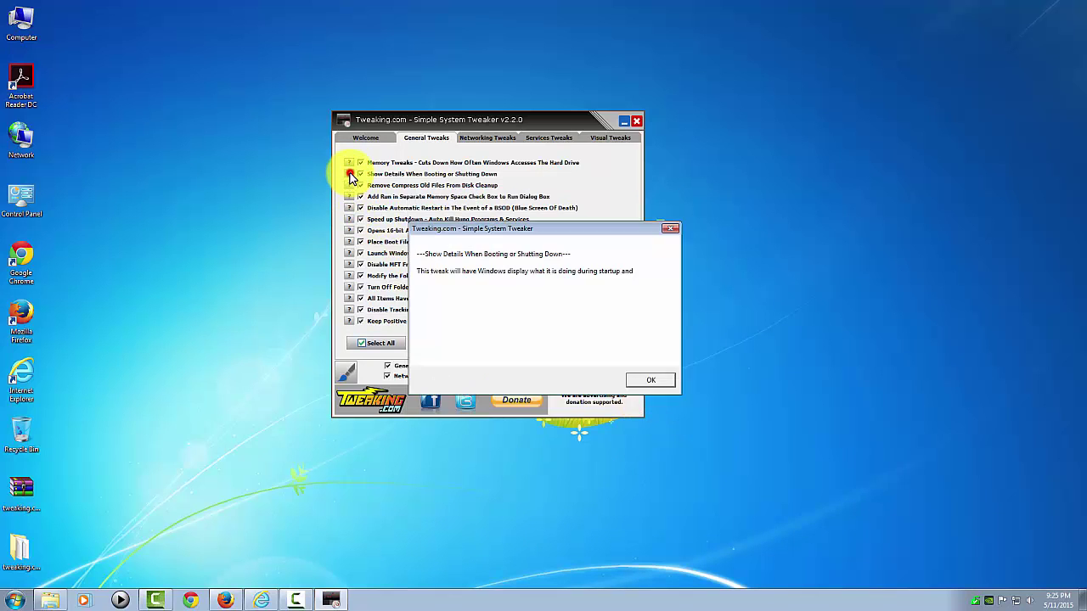
click(645, 383)
click(348, 185)
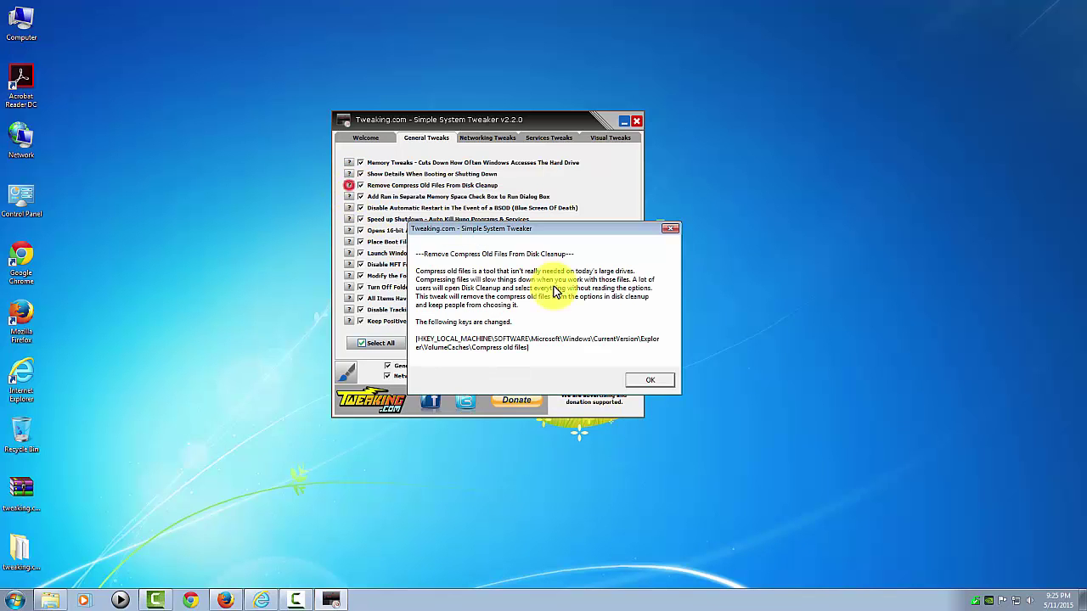
click(638, 381)
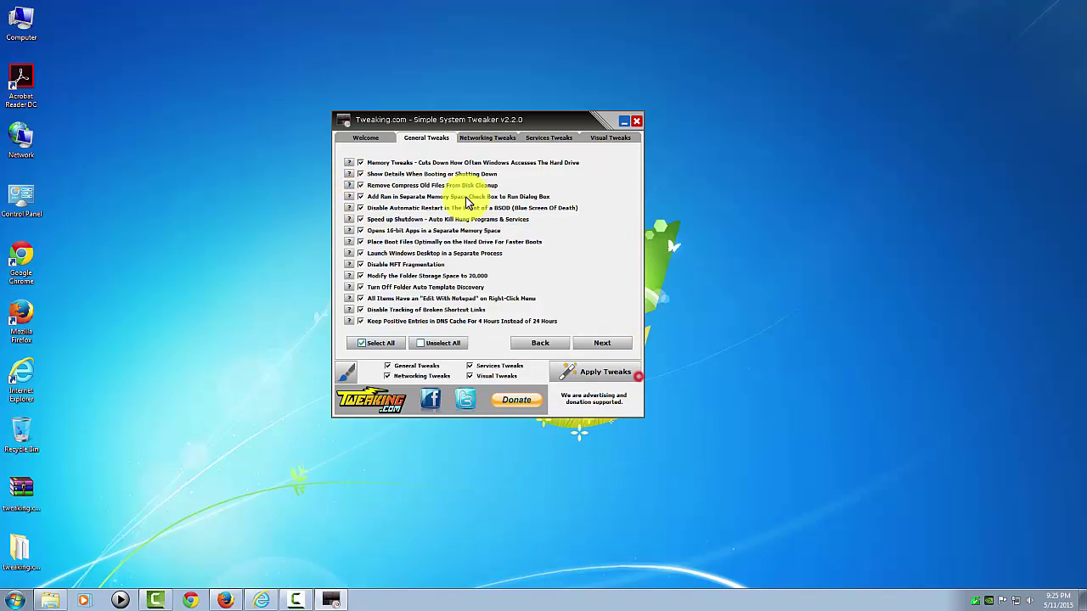
click(484, 140)
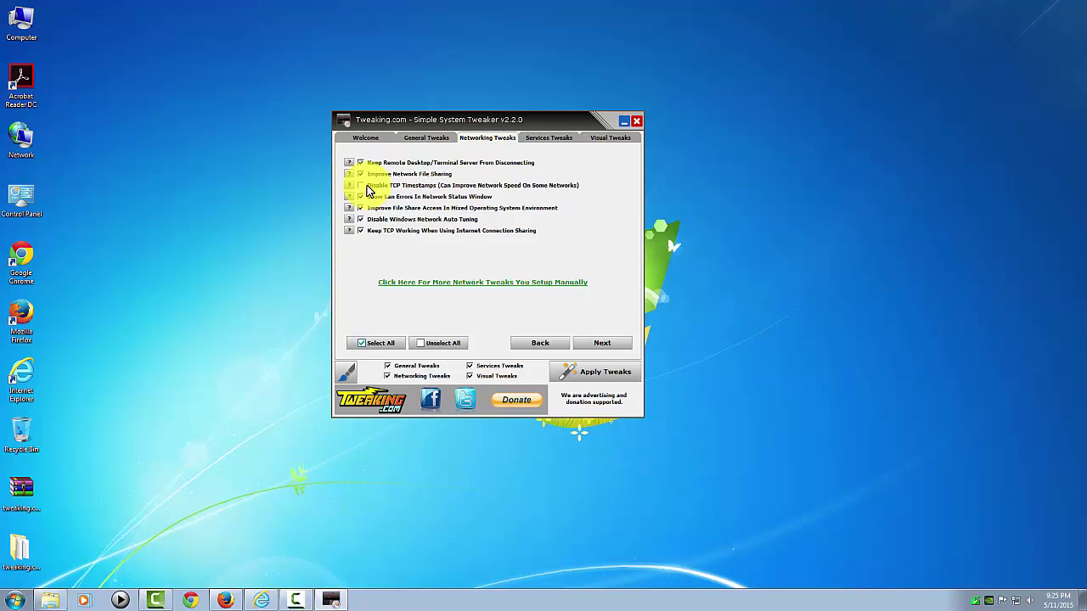
Untick Windows Media Center Services, read the SSDP Discovery explanation, then untick SSDP Discovery
click(549, 137)
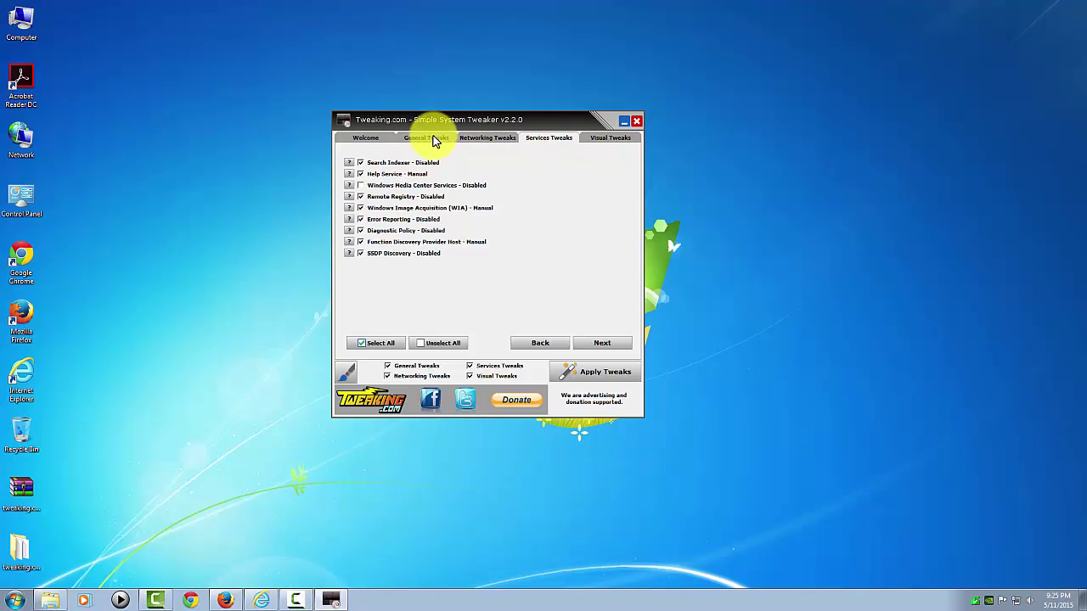
click(377, 186)
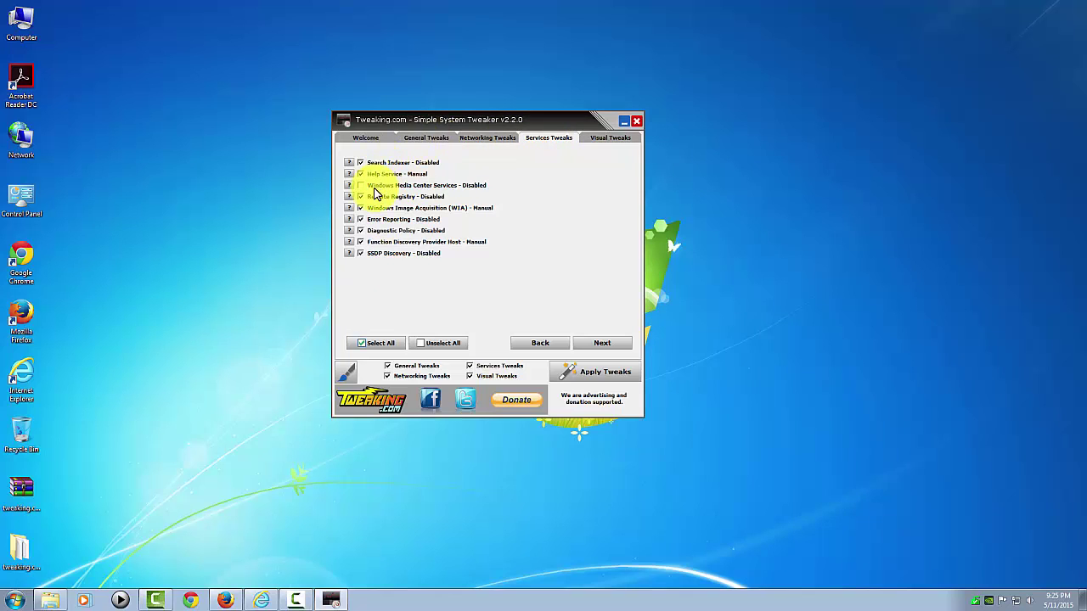
click(362, 254)
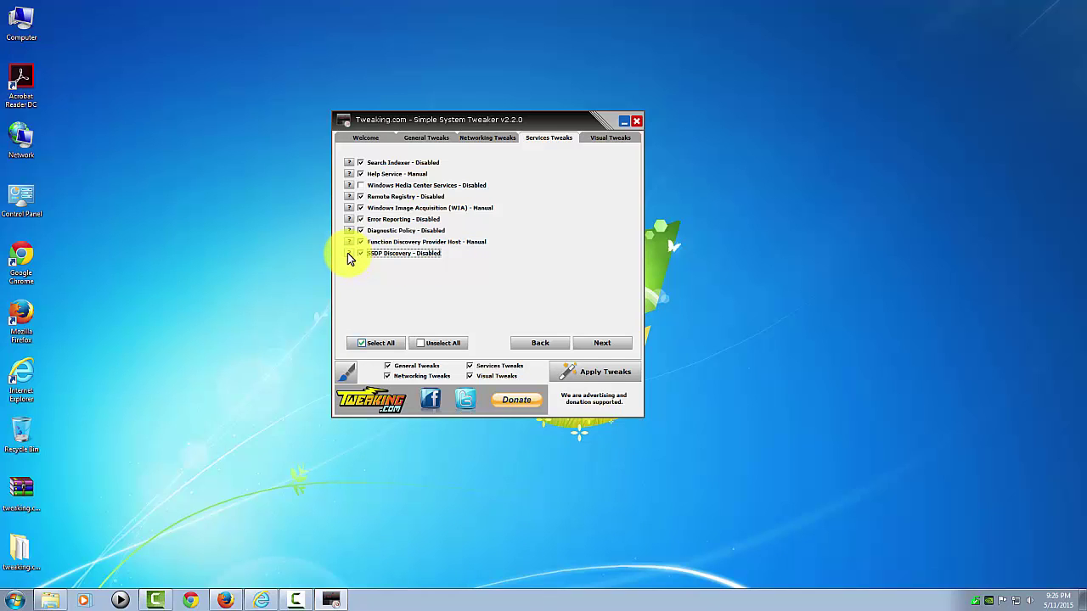
click(348, 253)
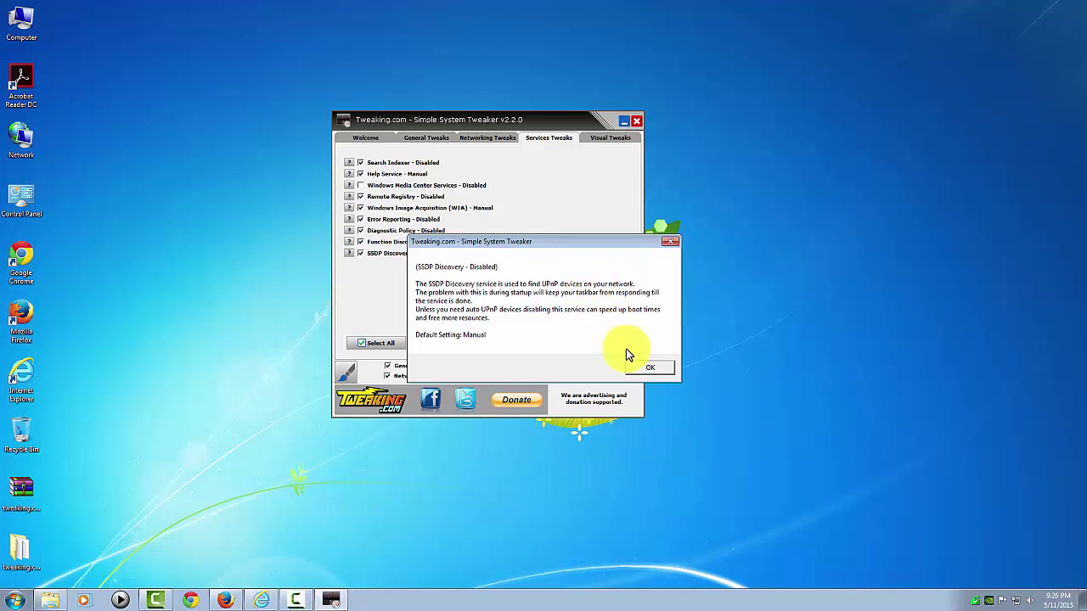
click(648, 369)
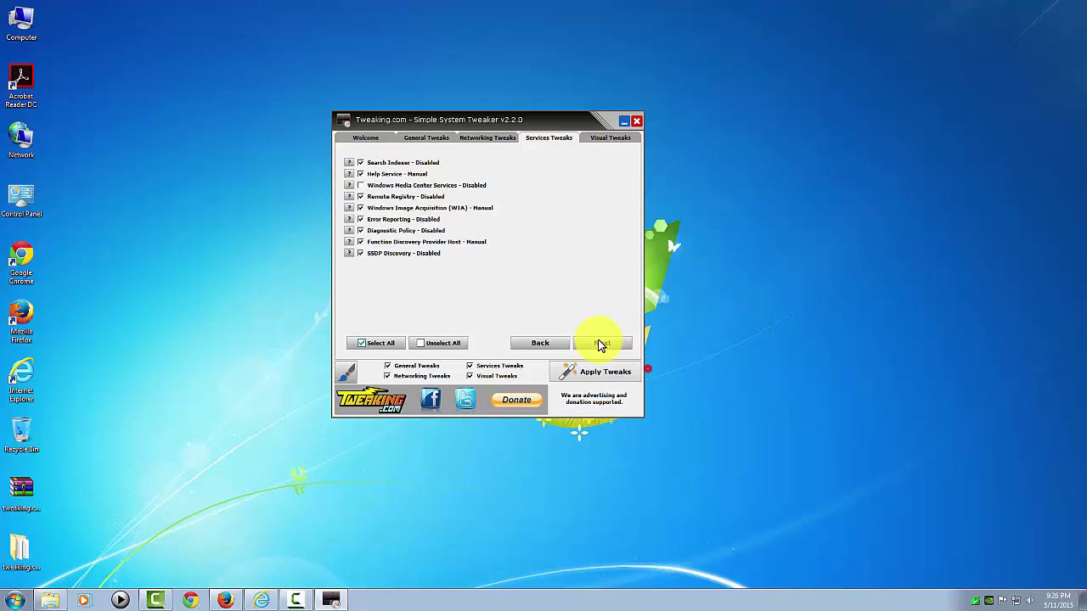
click(360, 253)
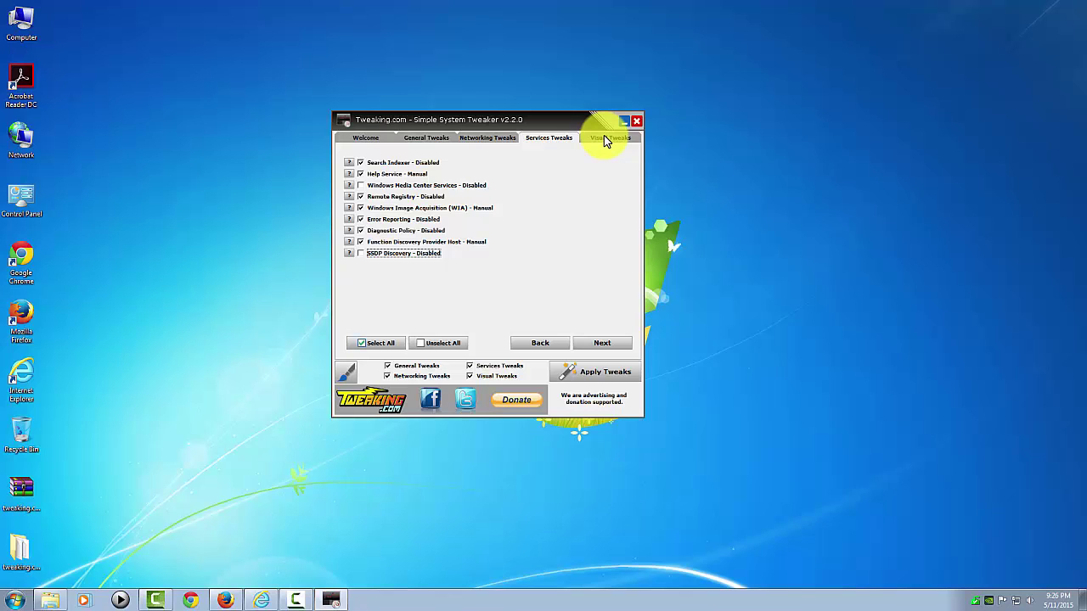
On Visual Tweaks, toggle Disable Desktop Composition off and back on
click(607, 139)
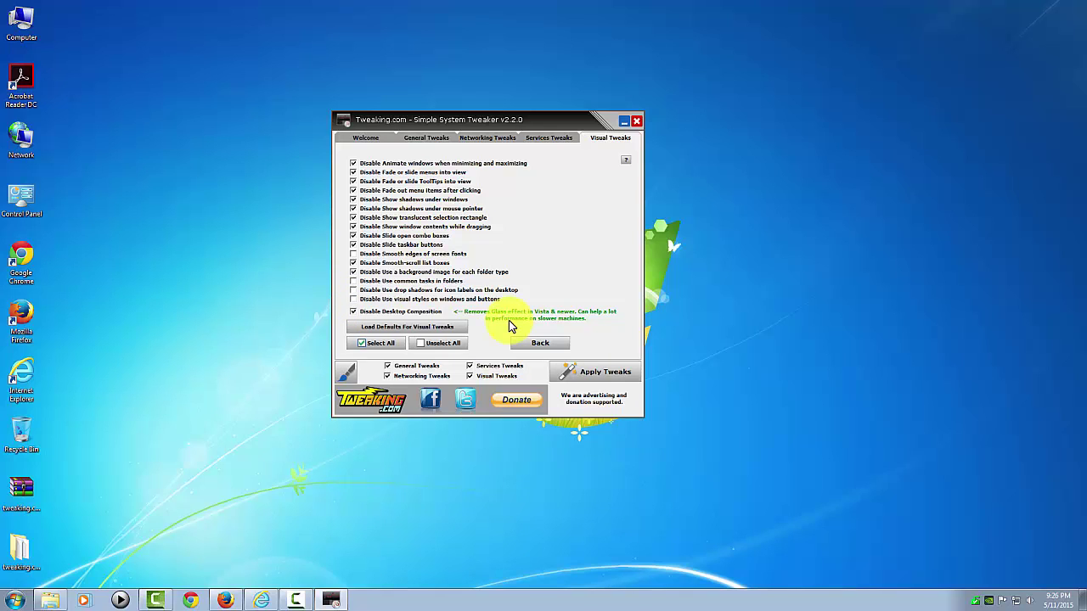
click(355, 311)
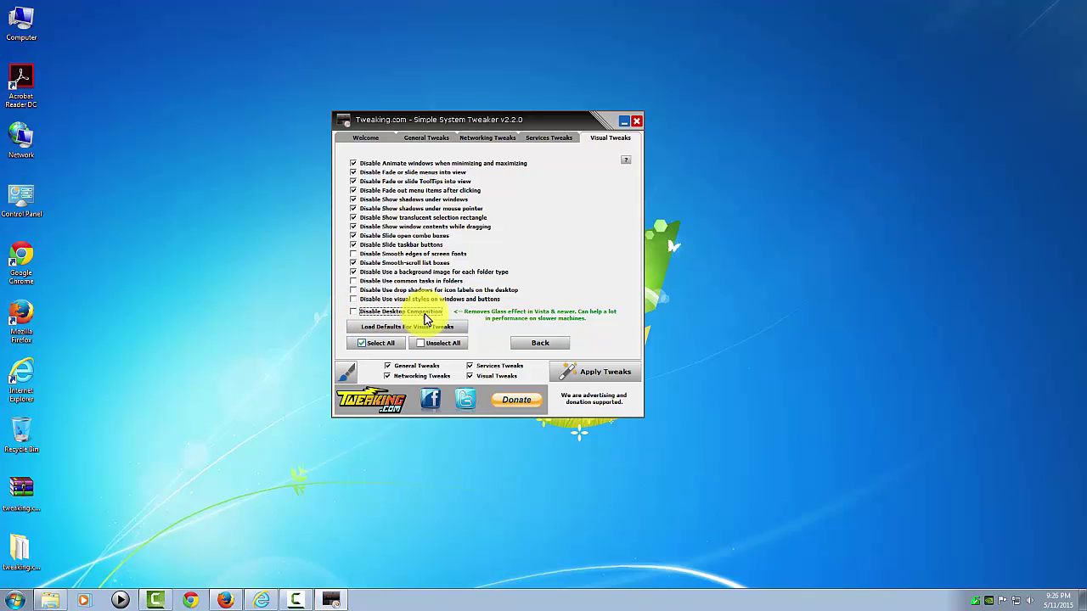
click(355, 312)
Cycle through the General, Networking and Services lists and return to Visual Tweaks
click(427, 138)
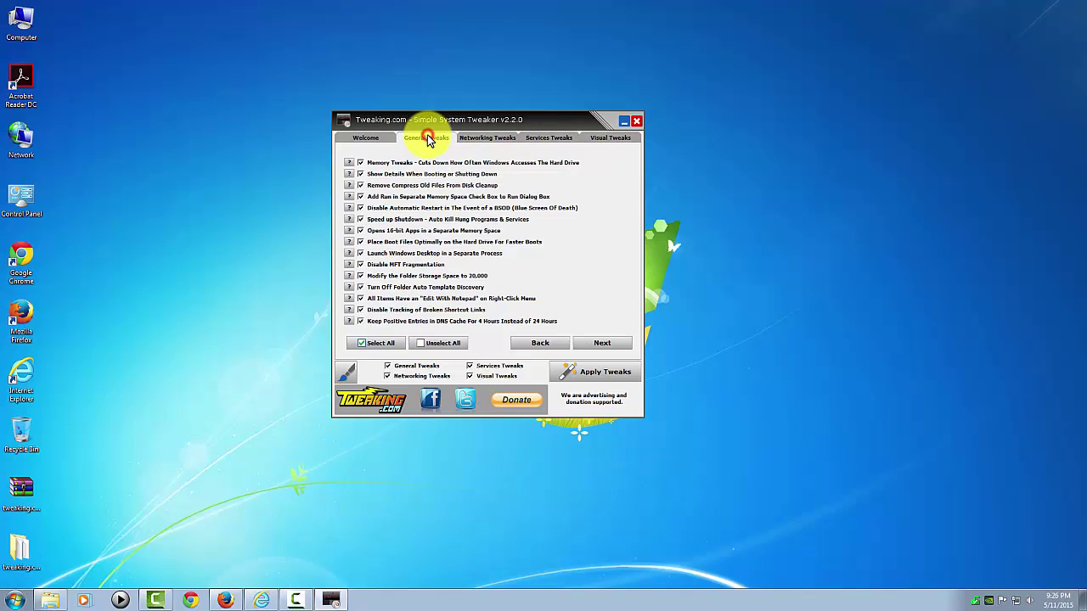
click(487, 139)
click(542, 139)
click(609, 137)
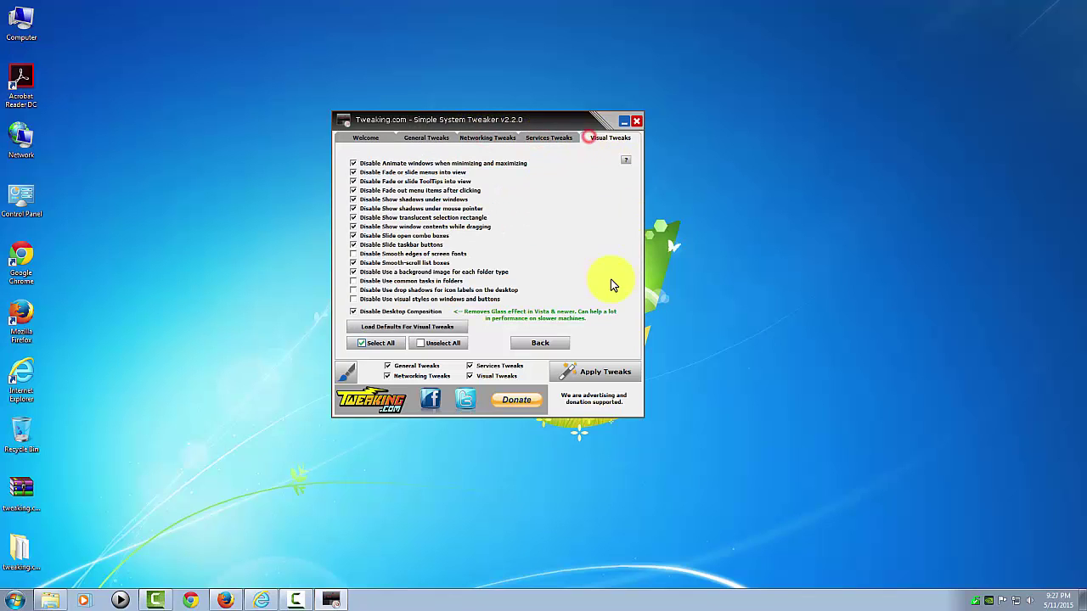
Apply the selected tweaks, answer No to restarting, and close Simple System Tweaker
click(585, 374)
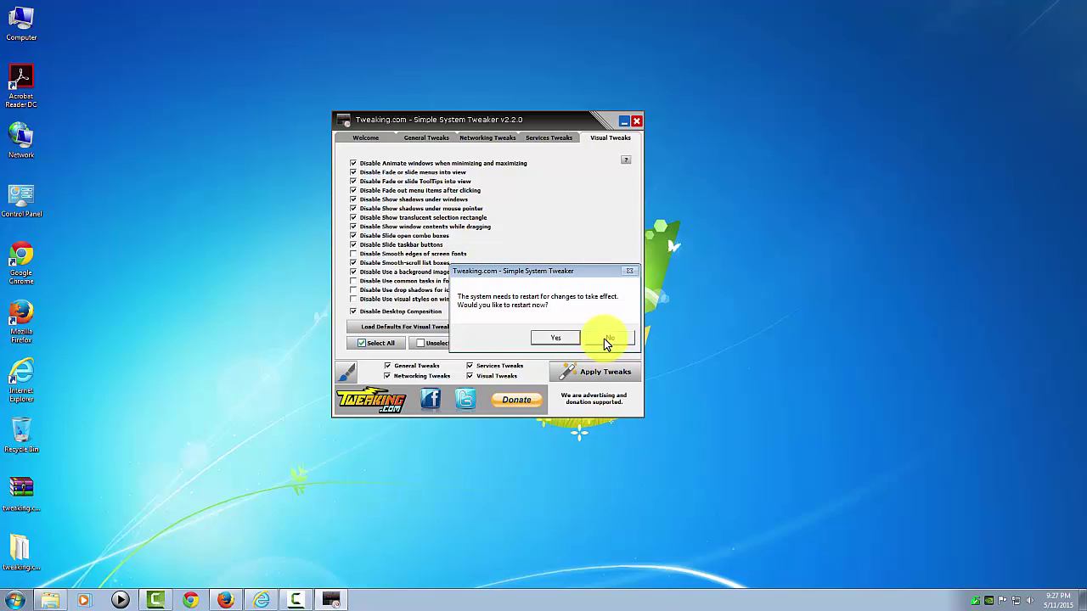
click(605, 339)
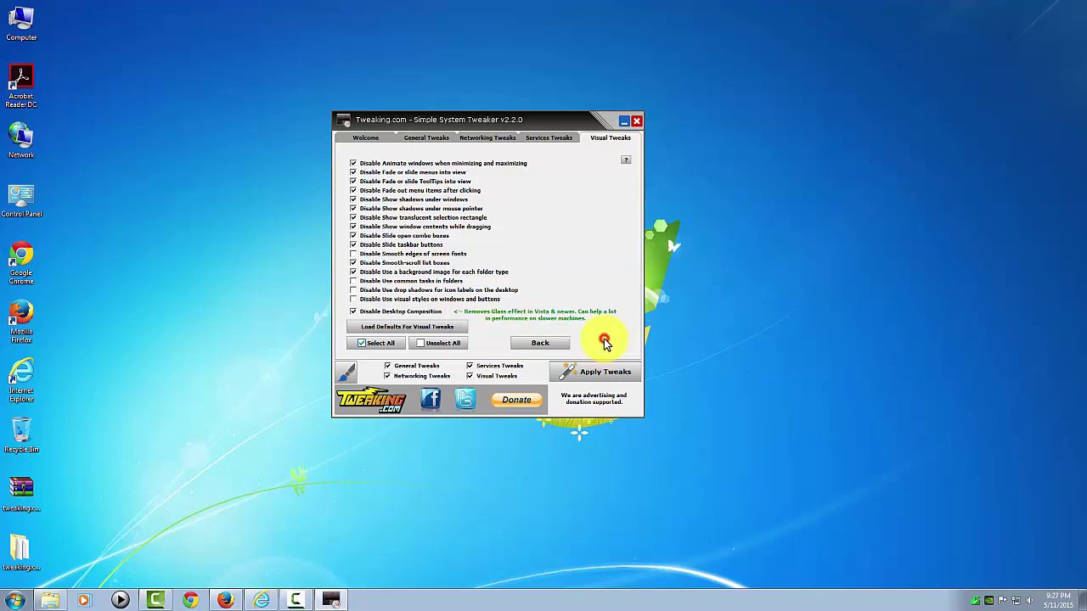
click(639, 123)
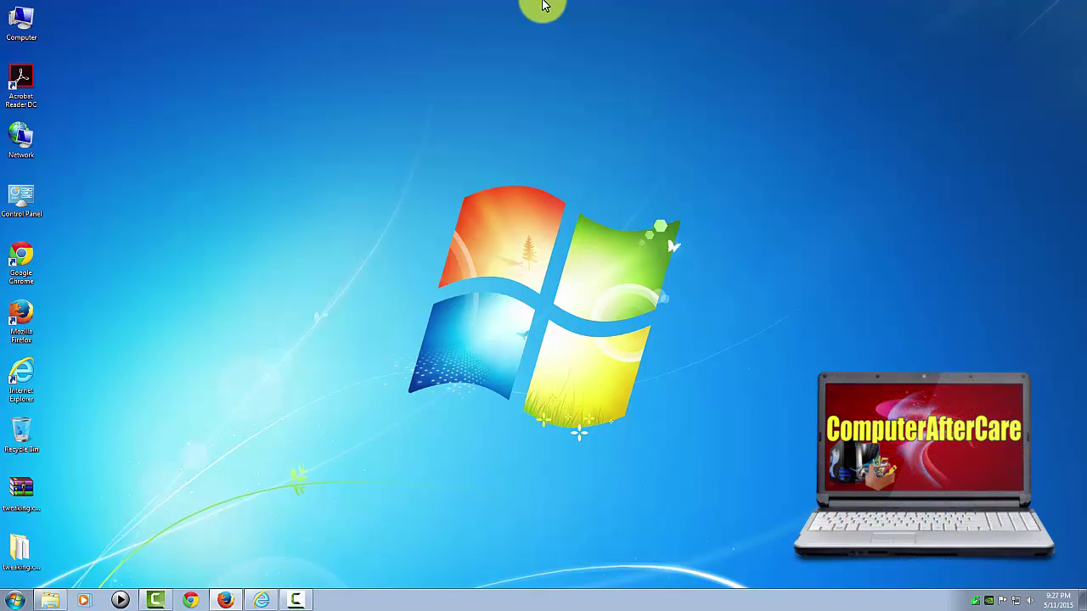
Review the Custom visual effects in Performance Options, cancel both dialogs, and close System
right_click(18, 37)
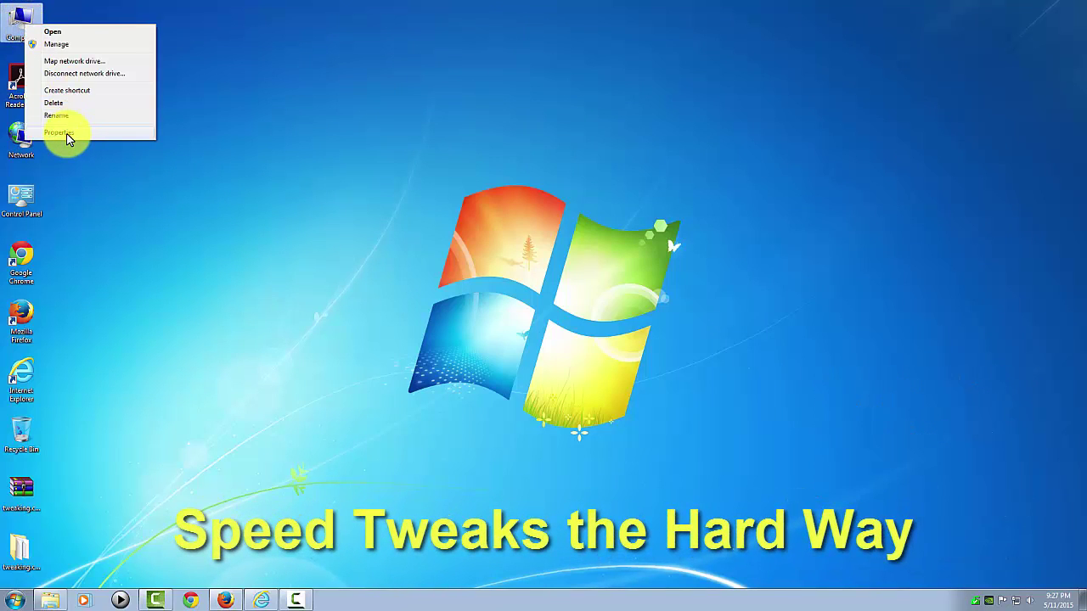
click(68, 135)
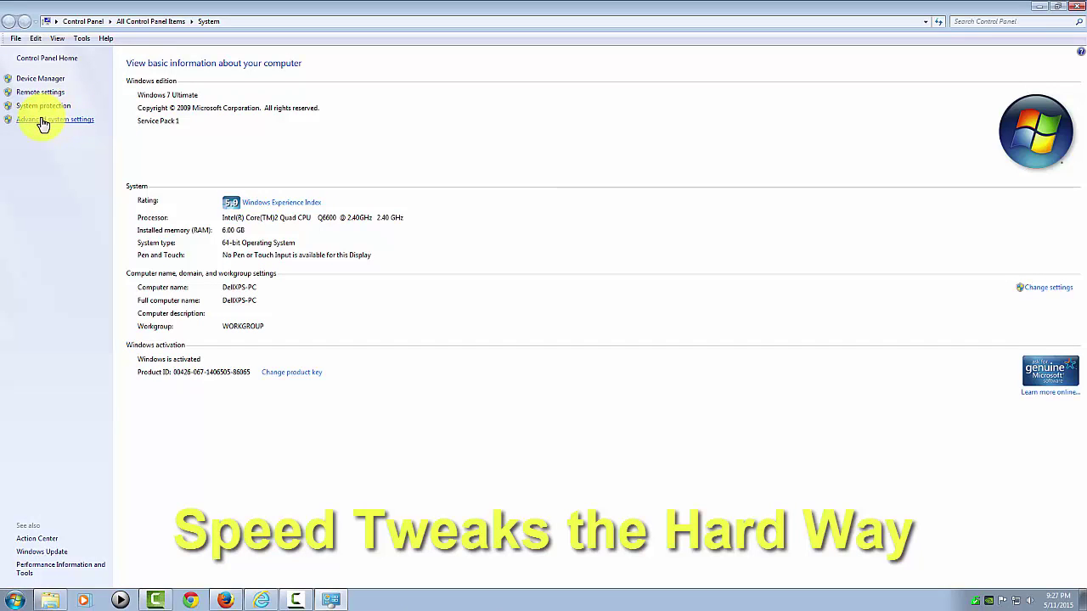
click(43, 121)
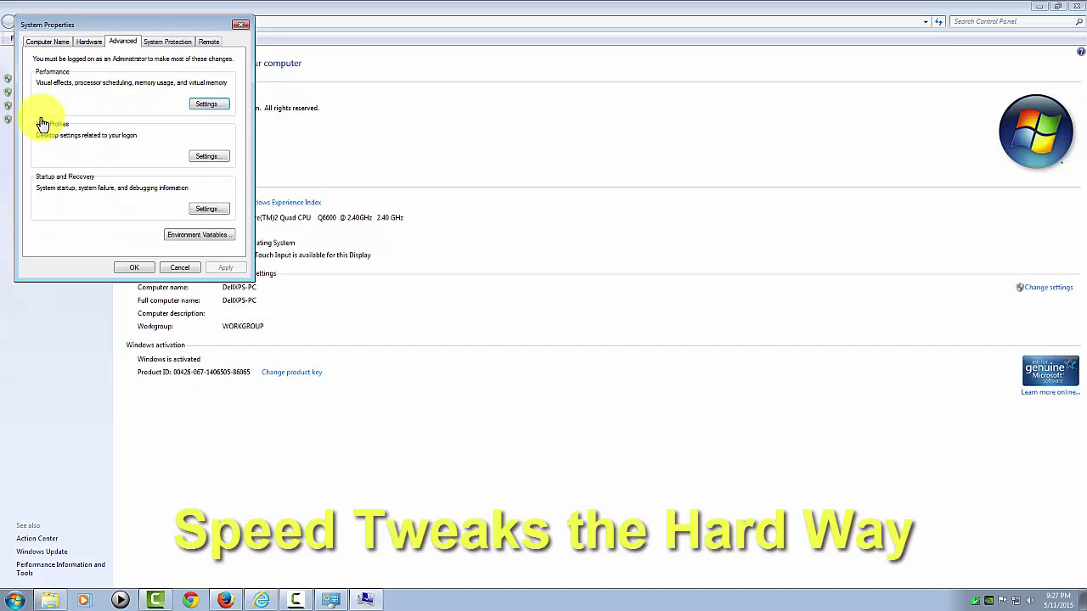
click(208, 103)
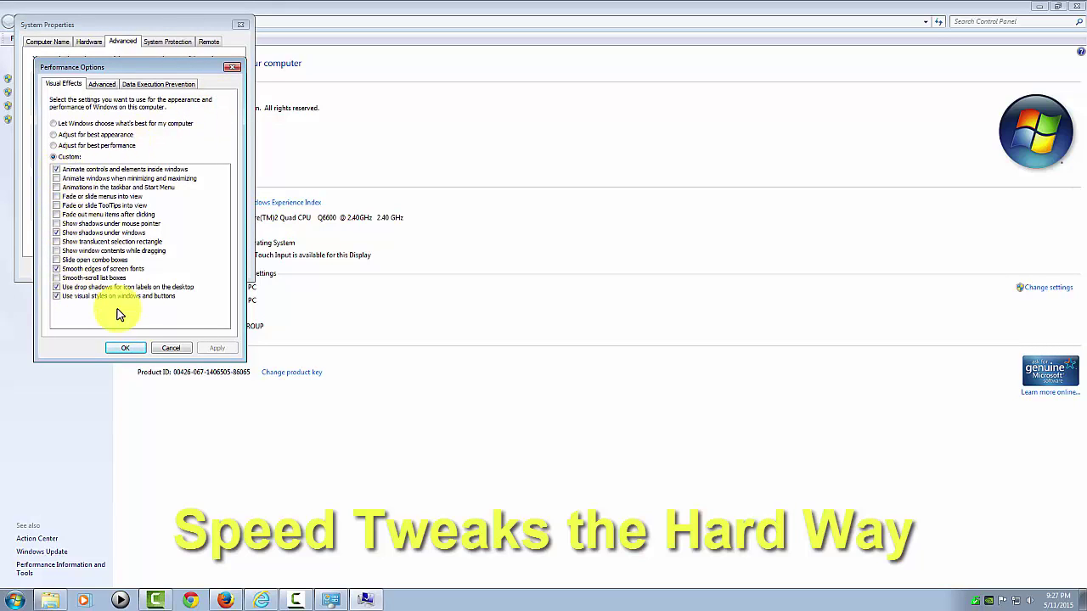
click(170, 350)
click(188, 268)
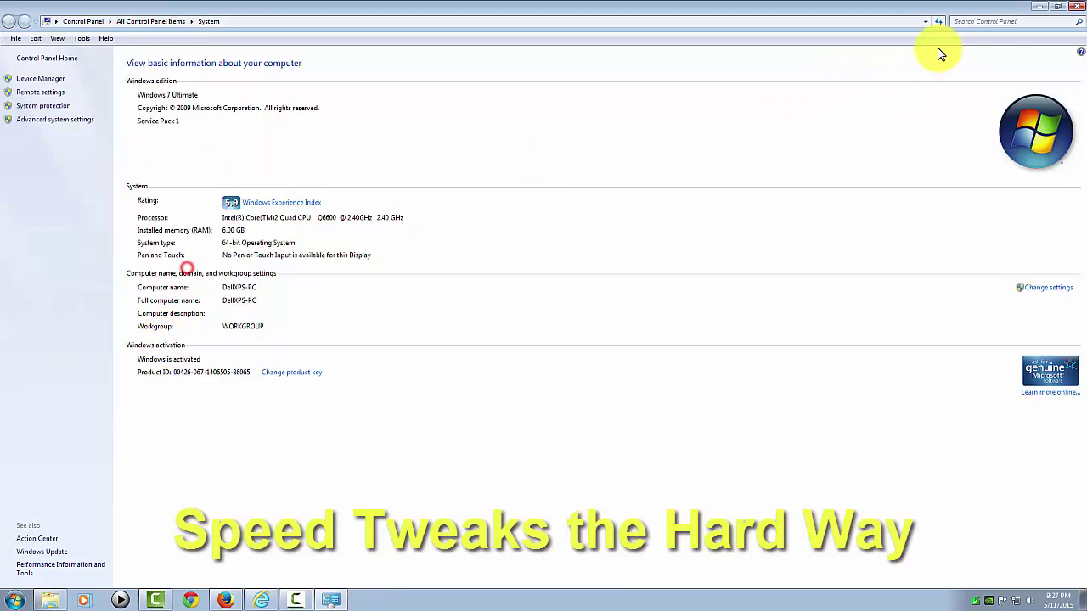
click(1075, 8)
Open Computer Management from Computer and show Services under Services and Applications
right_click(23, 25)
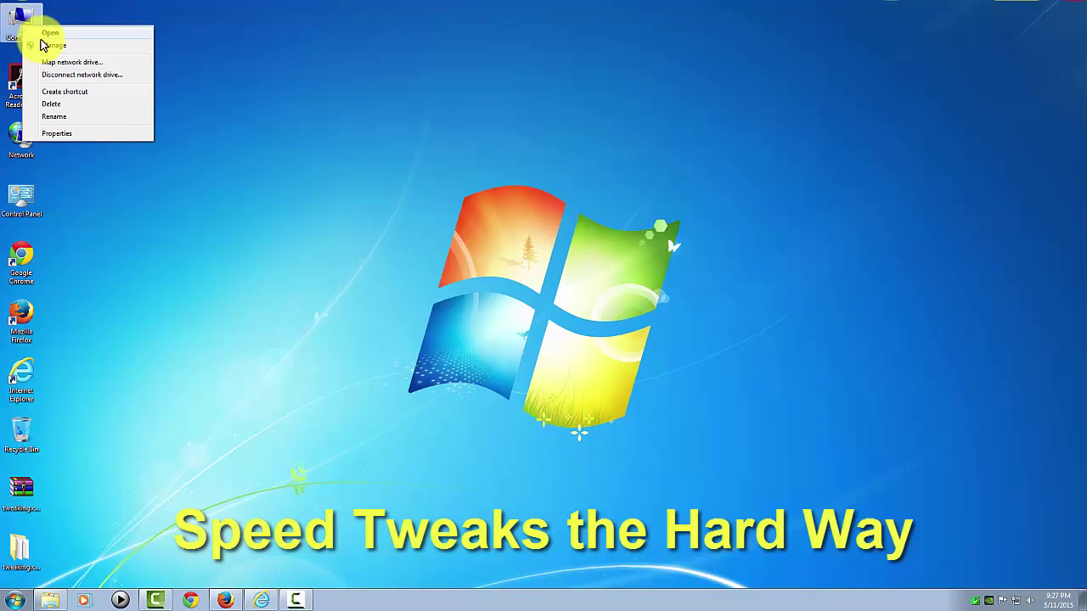
click(49, 45)
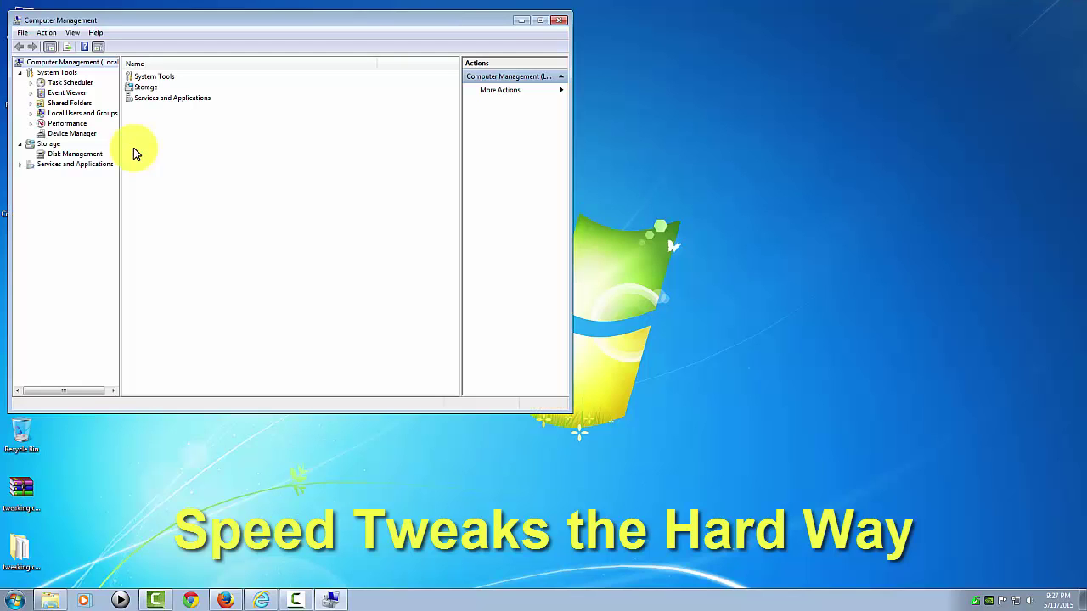
click(20, 165)
click(60, 174)
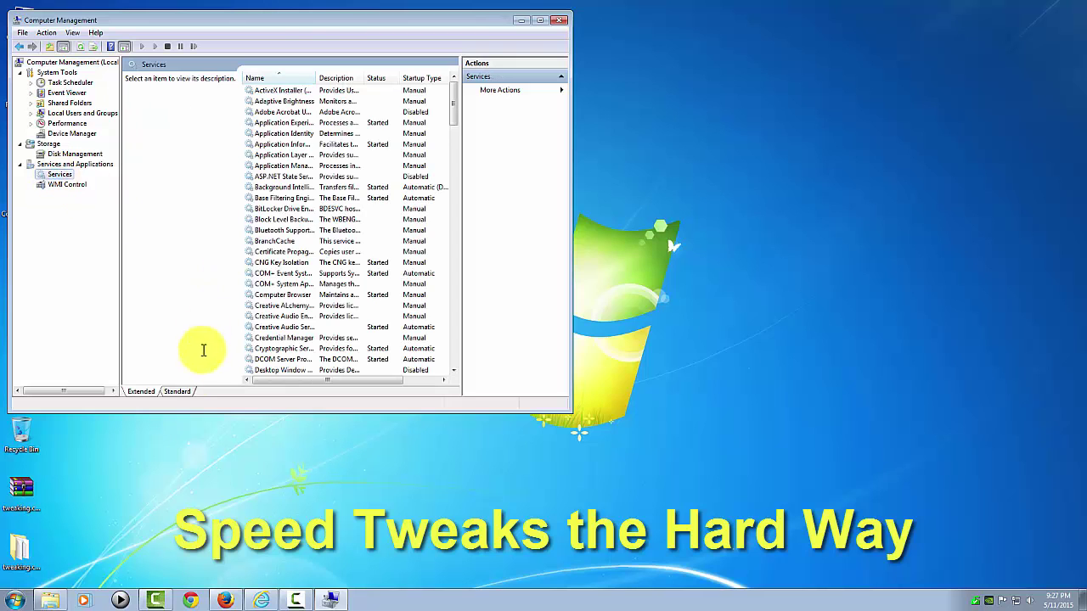
View services in the Standard tab sorted by Startup Type, maximized and scrolled, then close
click(178, 392)
click(302, 64)
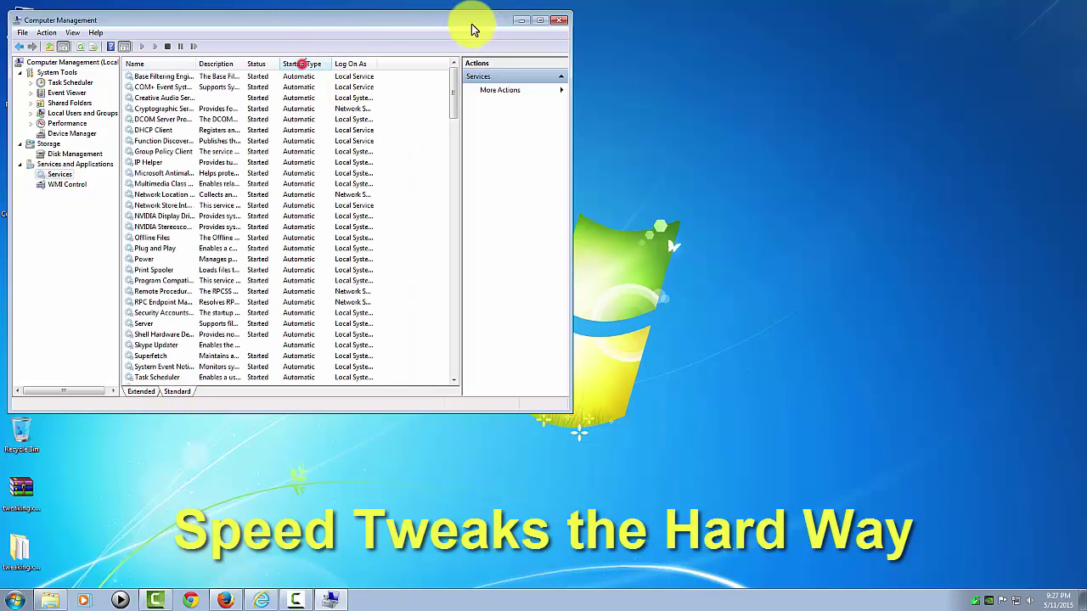
click(539, 19)
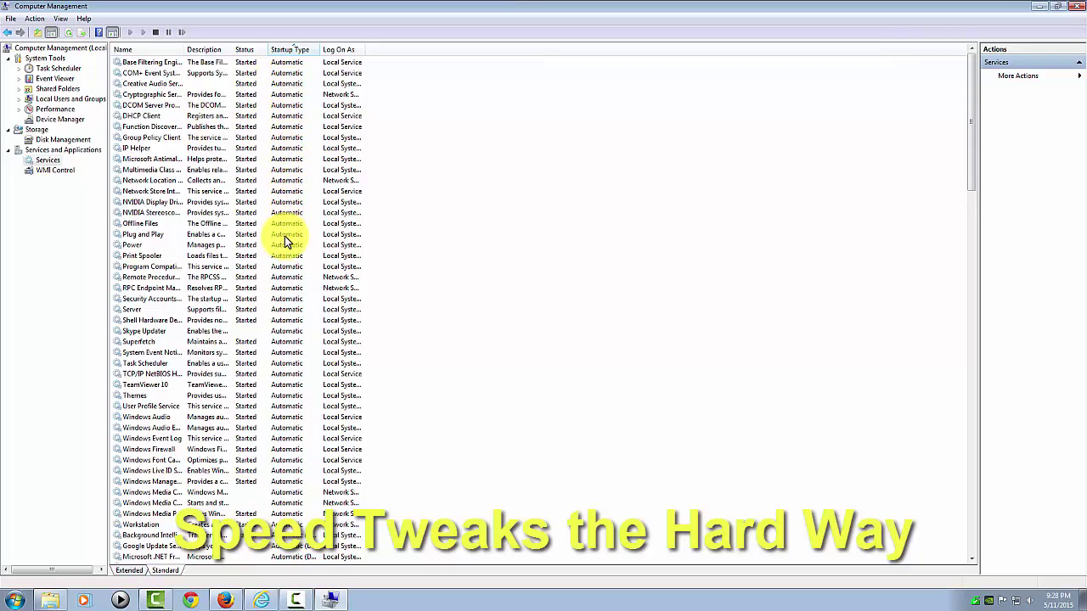
scroll(286, 255, down, 11)
scroll(286, 279, down, 20)
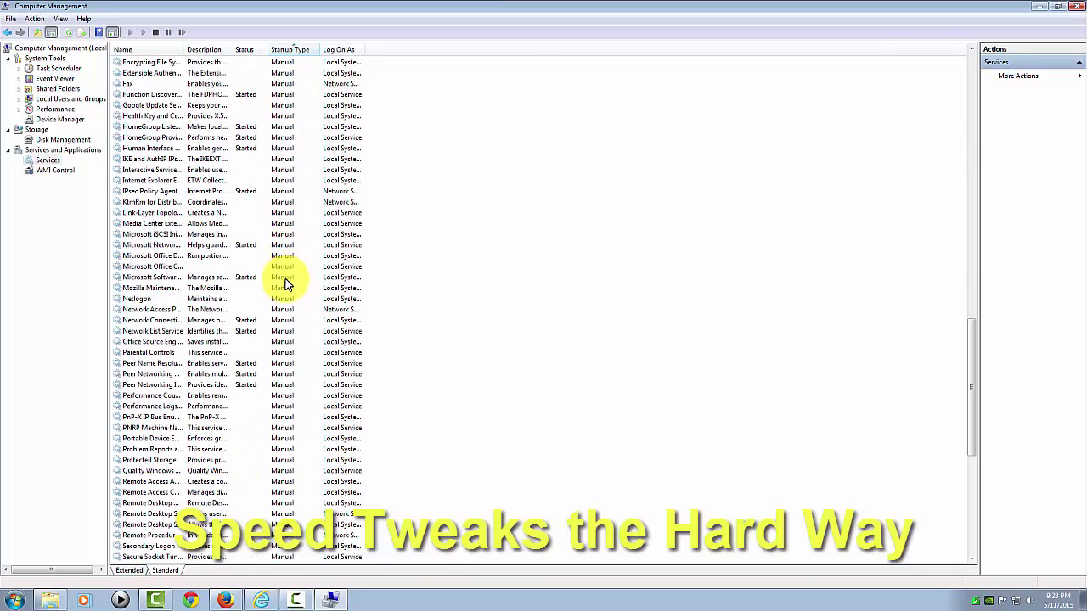
click(1076, 9)
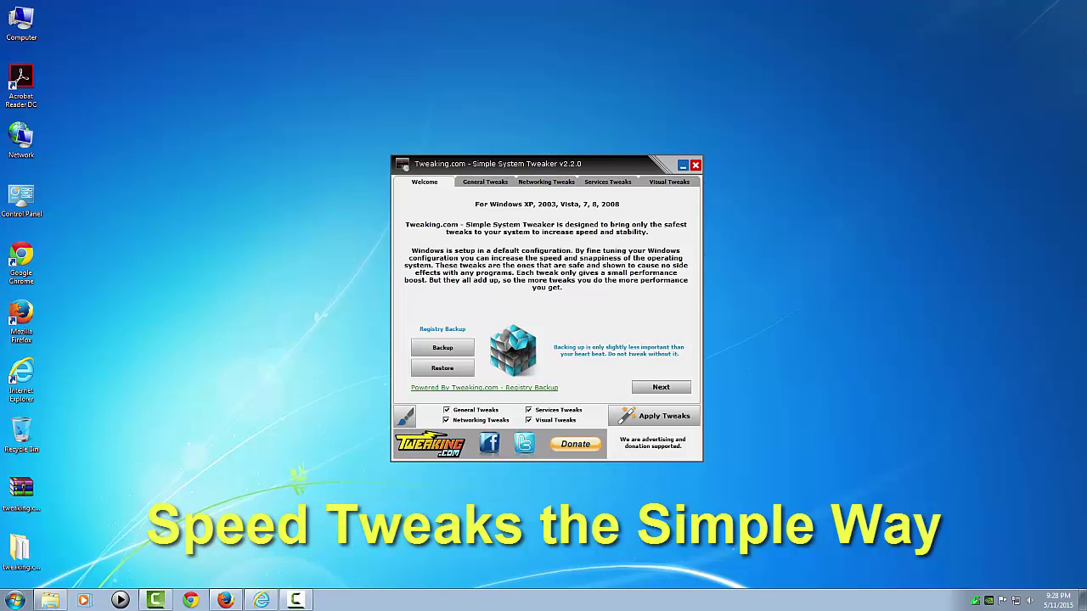
key(alt+F4)
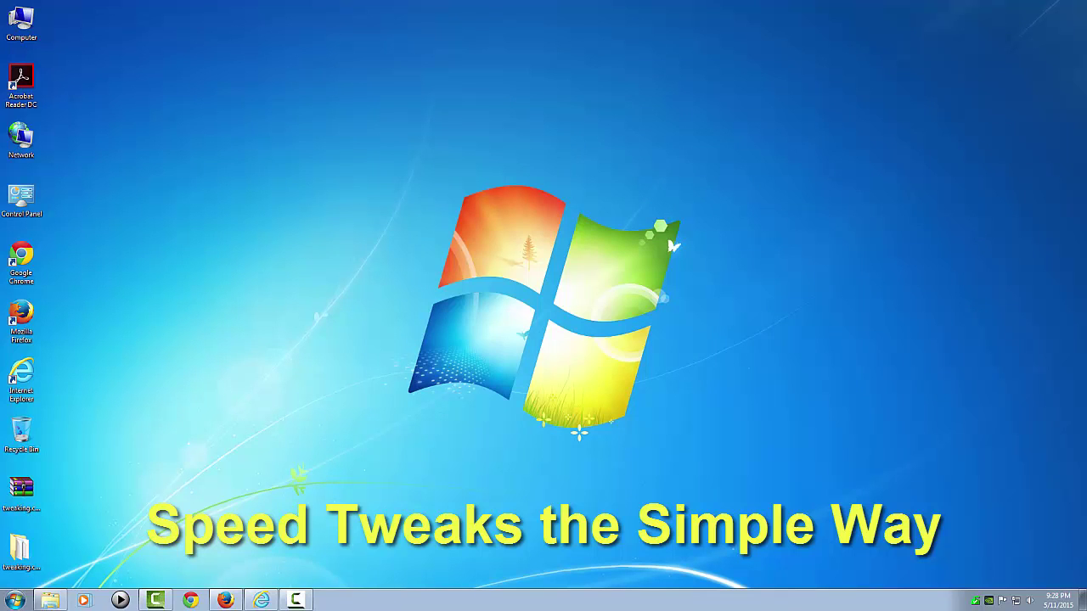